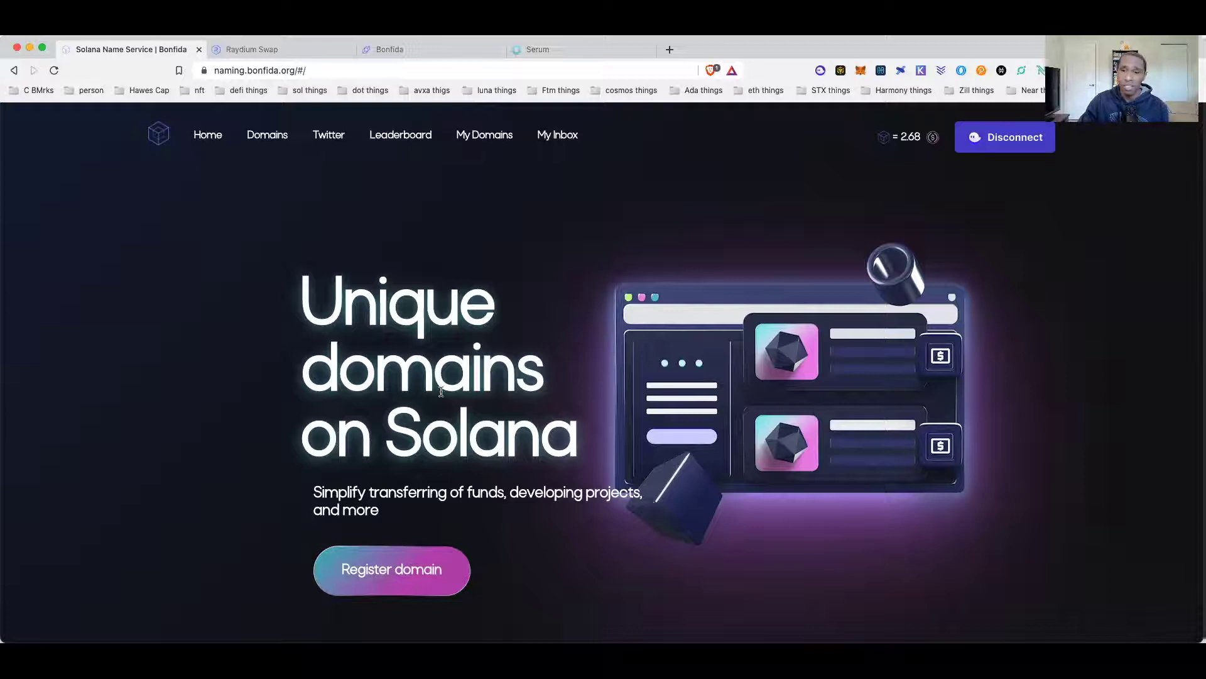
scroll(524, 382, "down", 3)
scroll(524, 382, "up", 3)
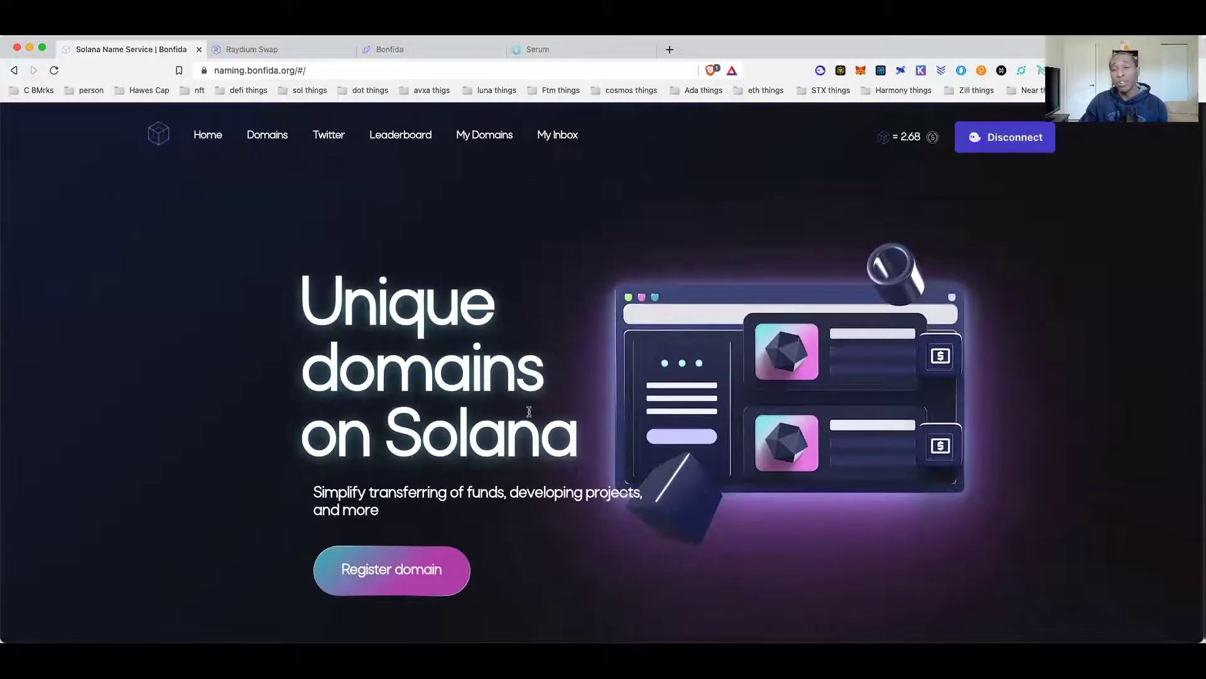
scroll(526, 396, "down", 6)
scroll(531, 416, "down", 12)
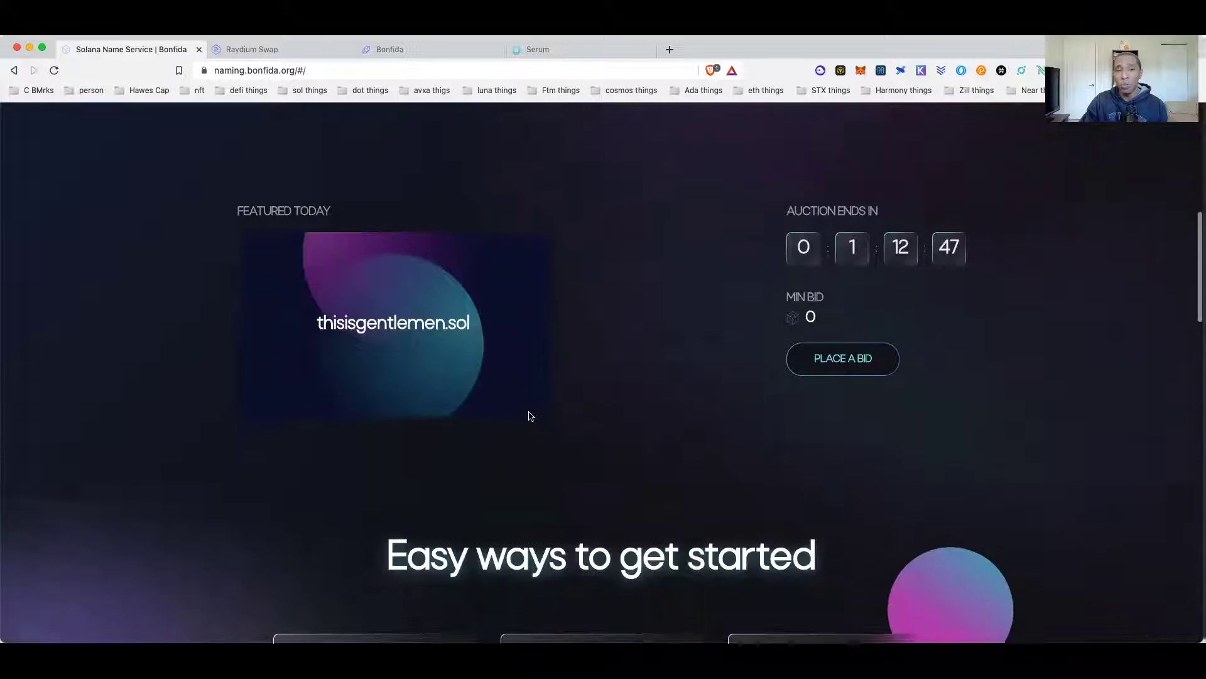
scroll(531, 416, "down", 10)
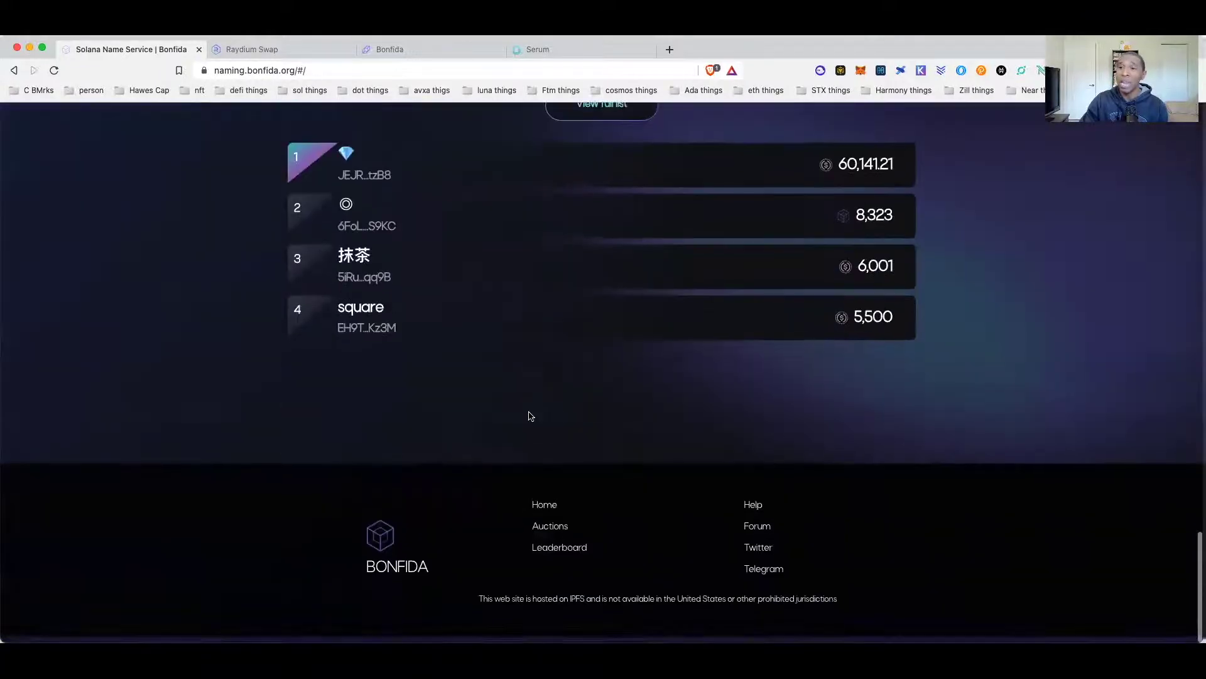
scroll(530, 416, "up", 20)
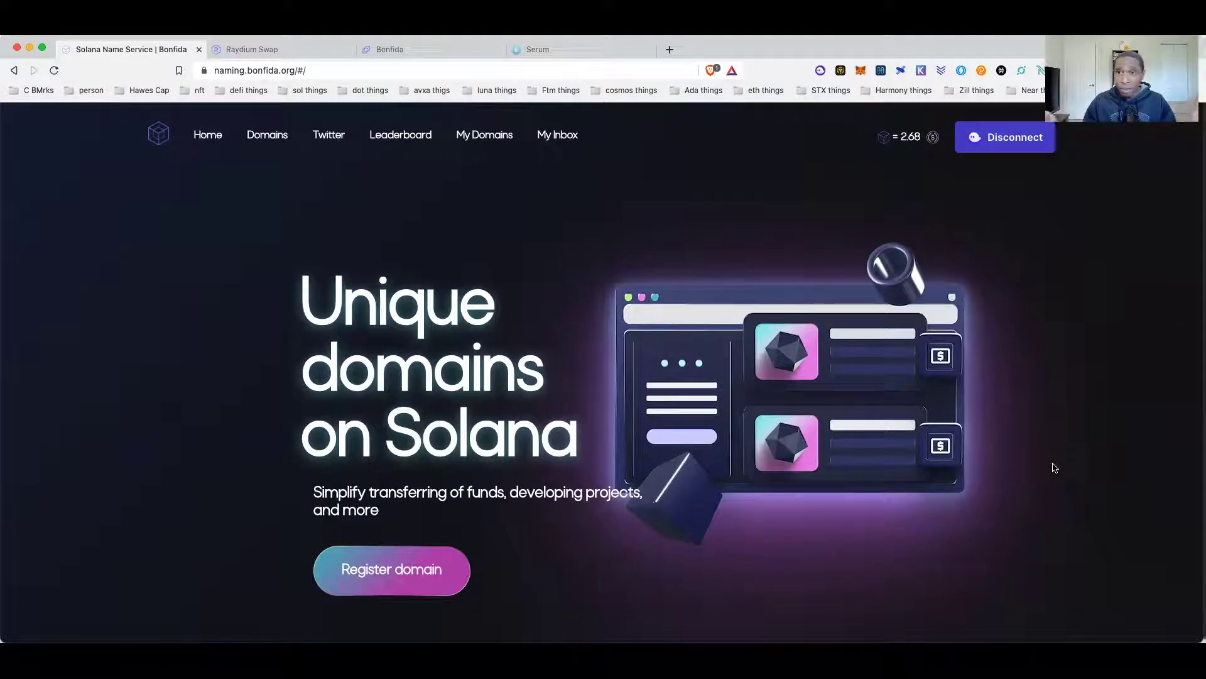
scroll(629, 440, "down", 3)
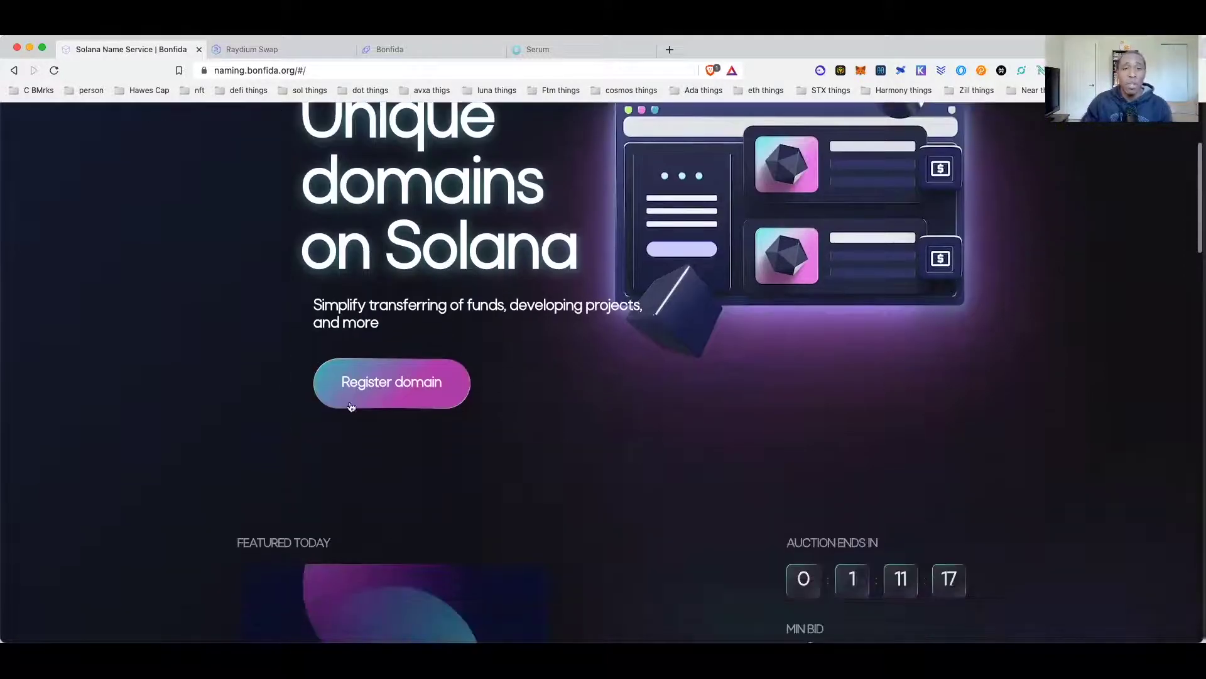
scroll(399, 394, "down", 4)
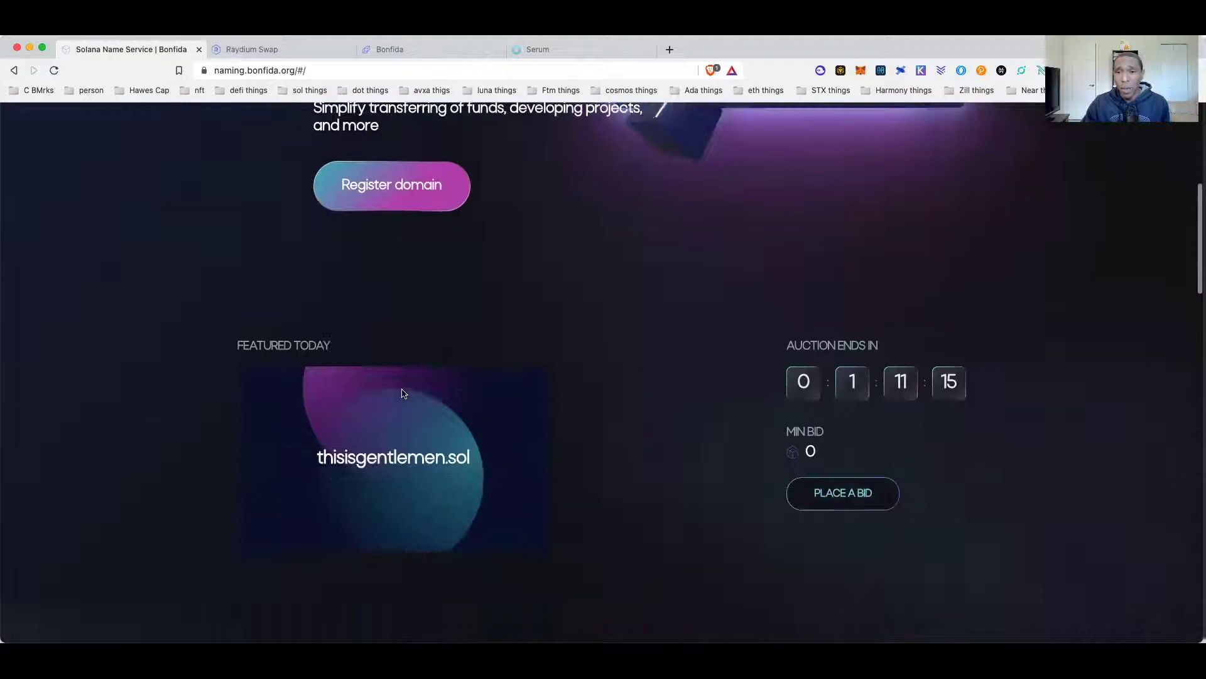
scroll(403, 393, "up", 3)
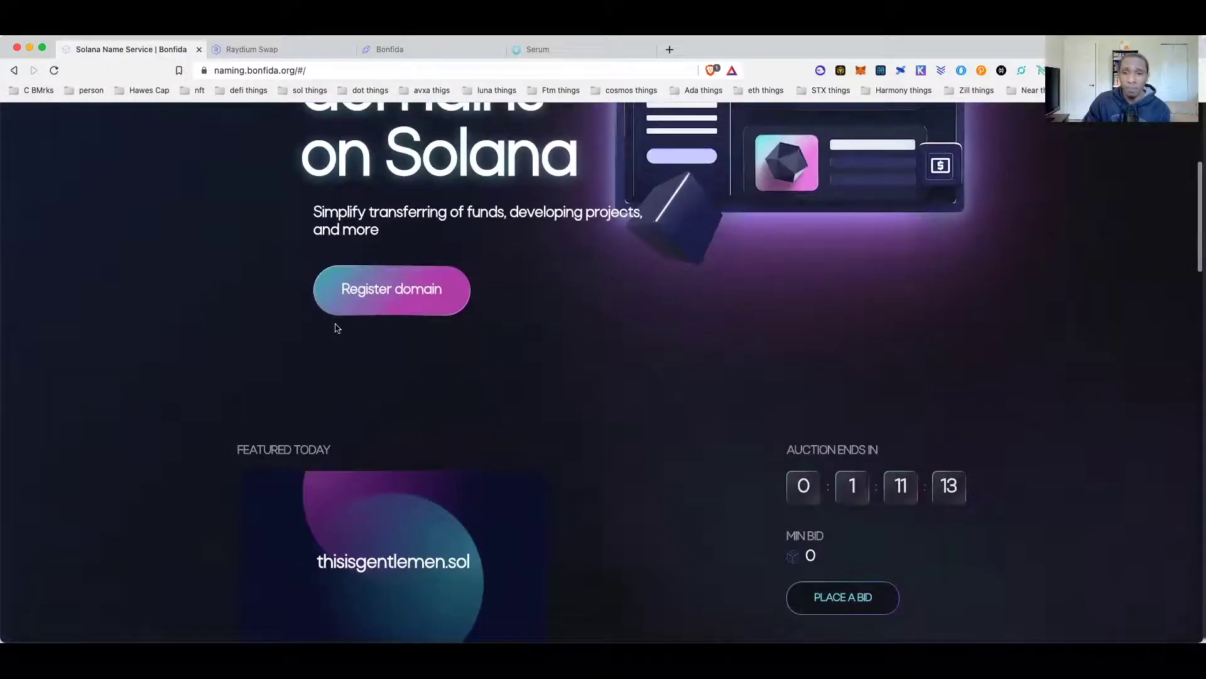
scroll(420, 592, "down", 2)
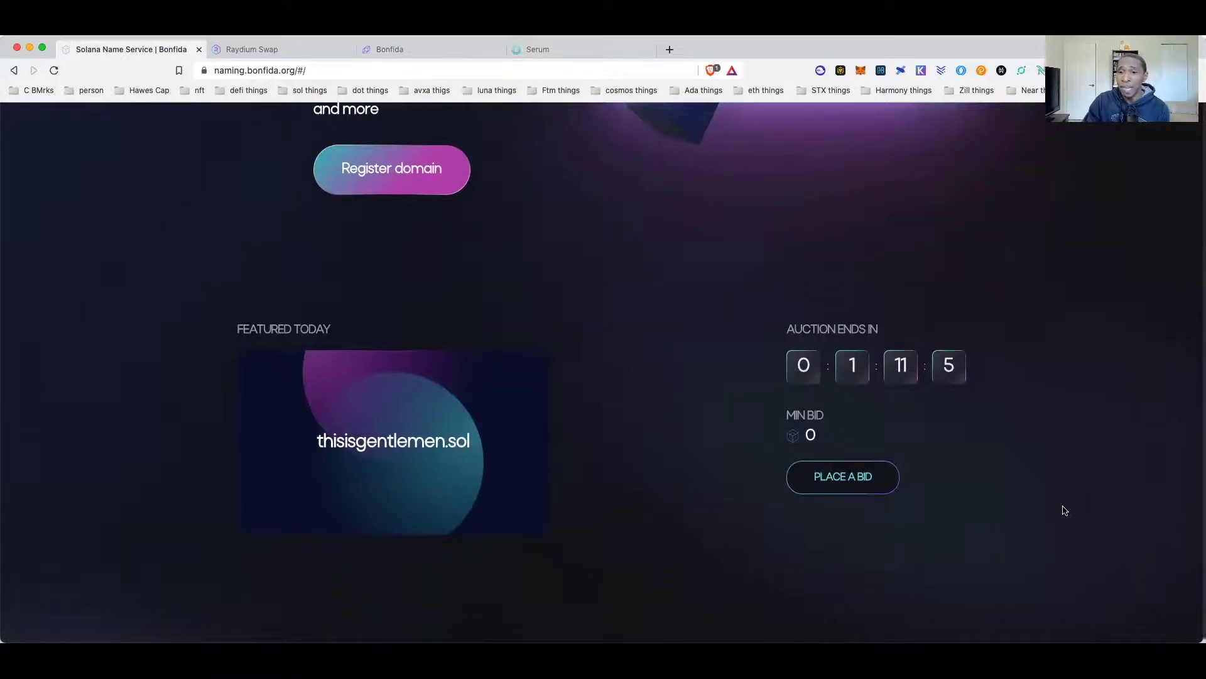
scroll(1064, 510, "up", 5)
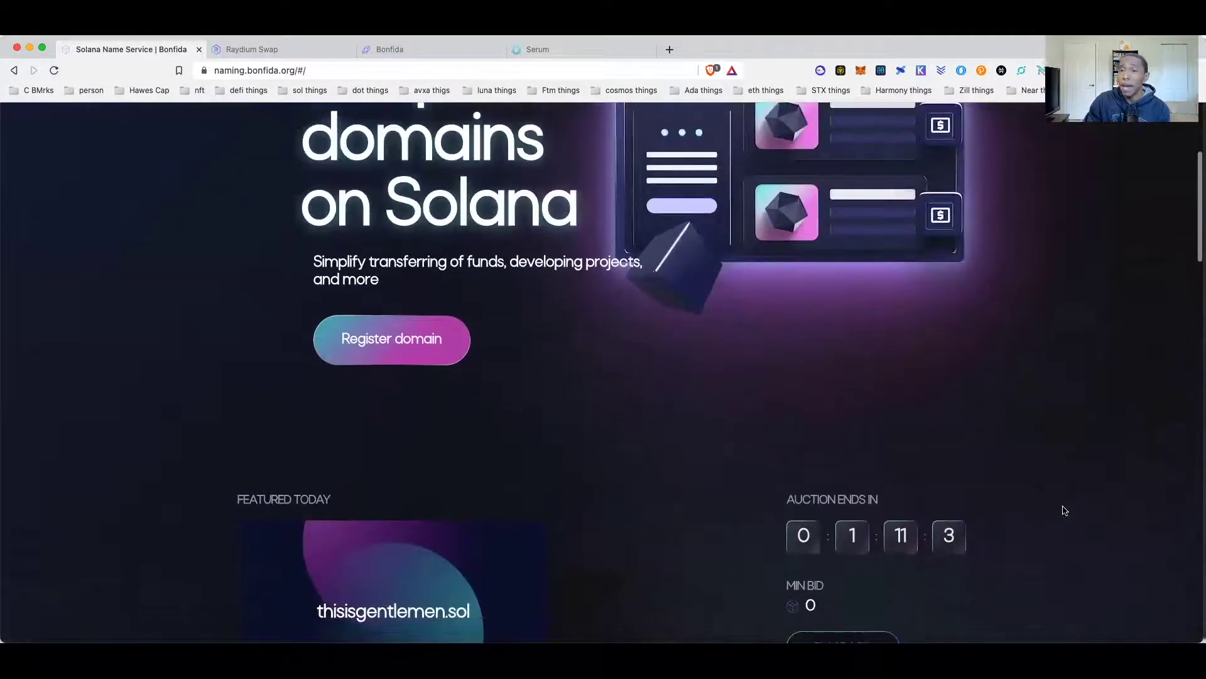
scroll(1065, 510, "up", 2)
scroll(1065, 510, "down", 7)
scroll(1065, 510, "up", 1)
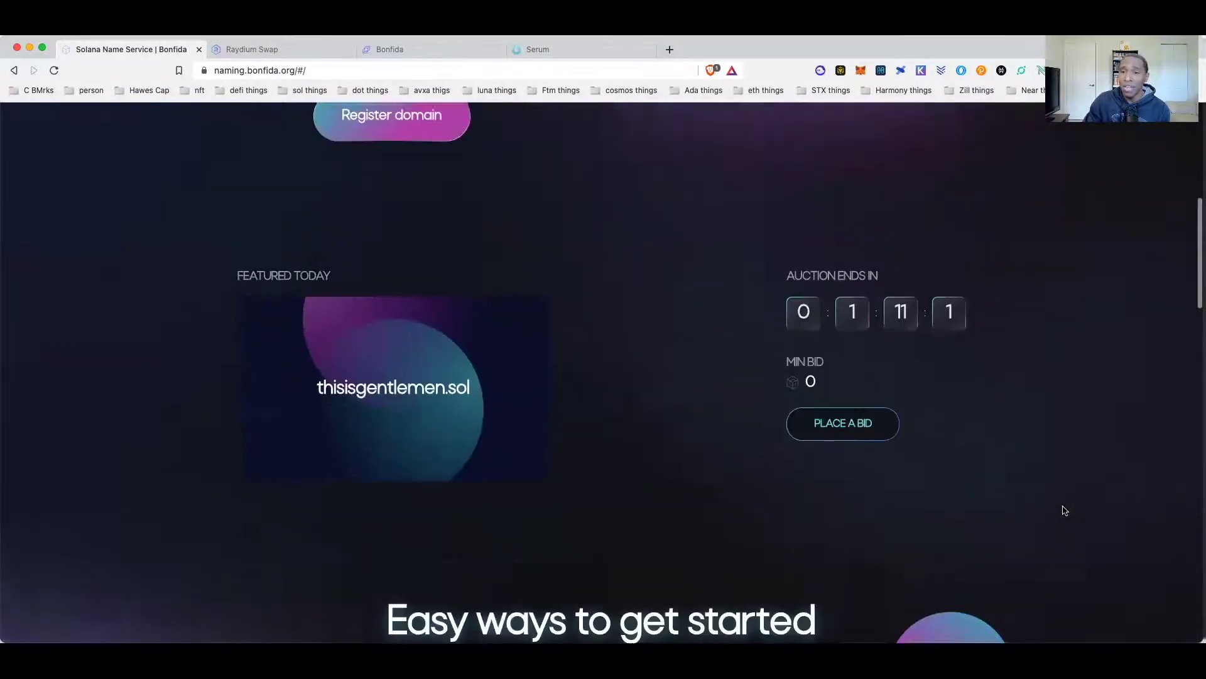
scroll(1065, 510, "up", 10)
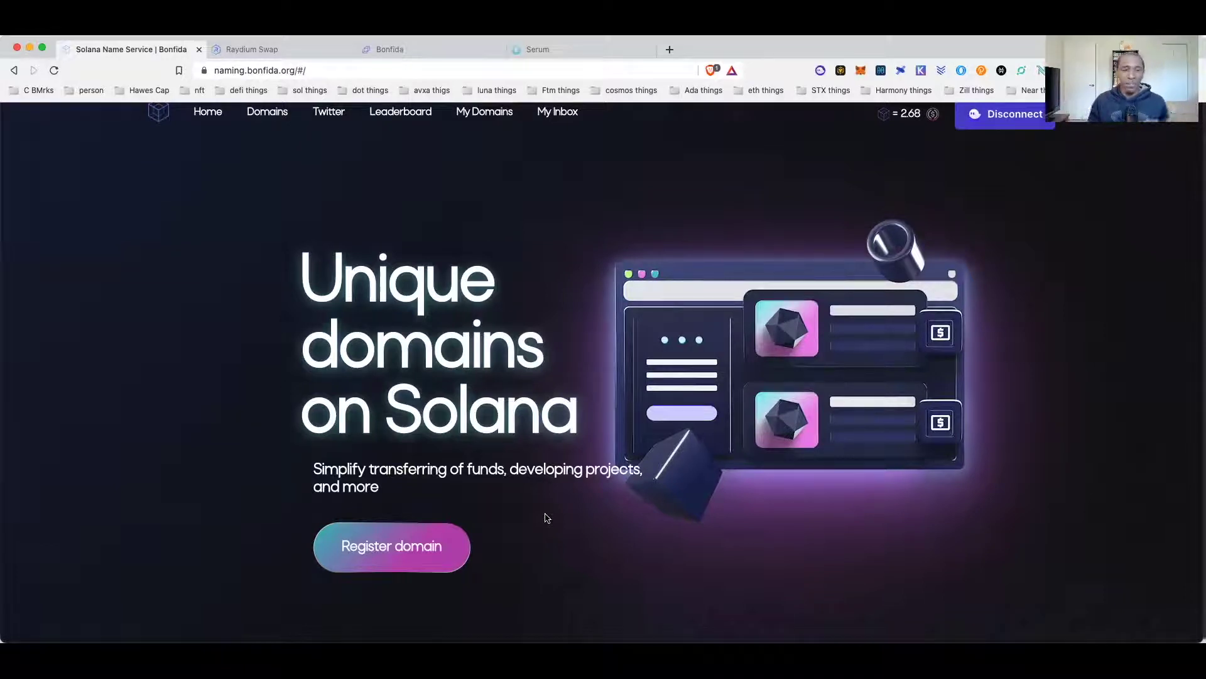
Step: Open the domain auction list showing afije.sol, vosk.sol and flap.sol with their countdowns
left_click(419, 544)
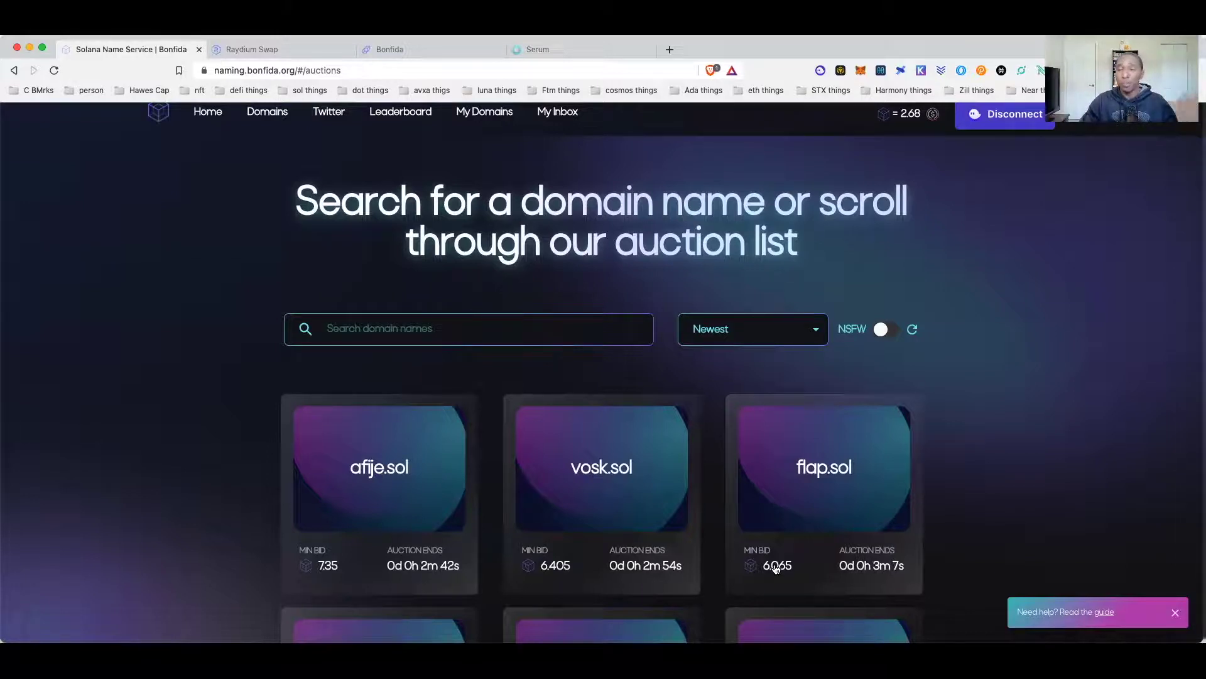
Step: Look at the Raydium swap page, then bring up the SRM/USDC trading chart
left_click(283, 50)
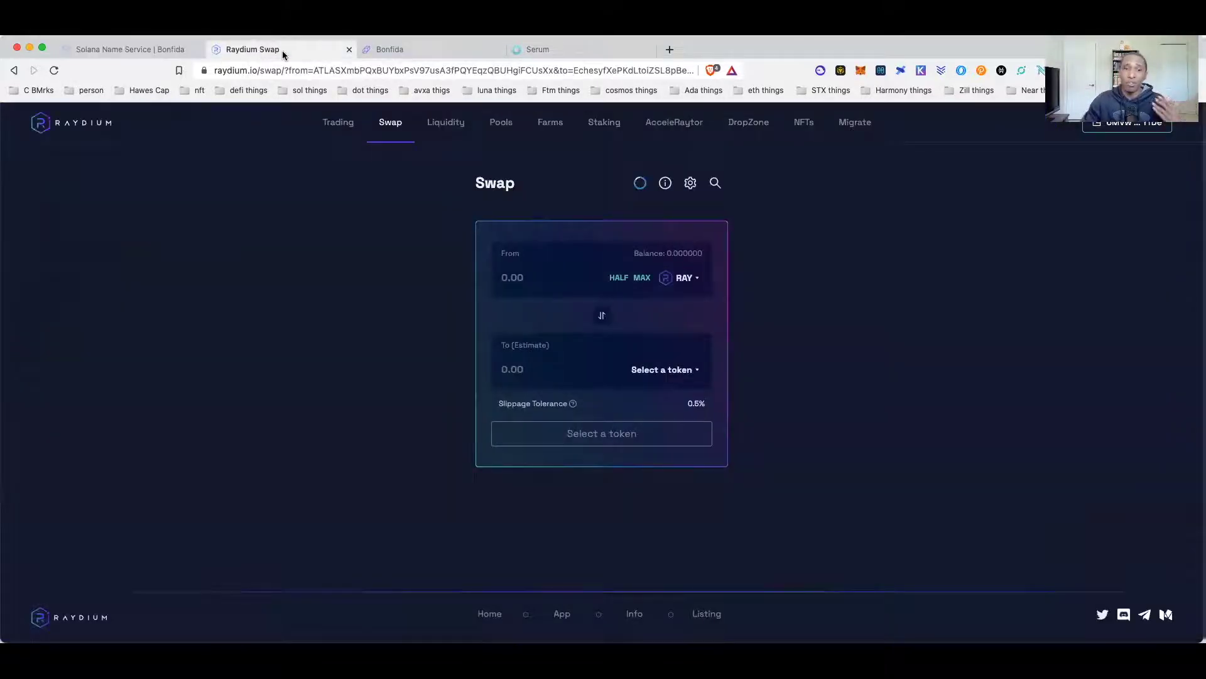
left_click(561, 55)
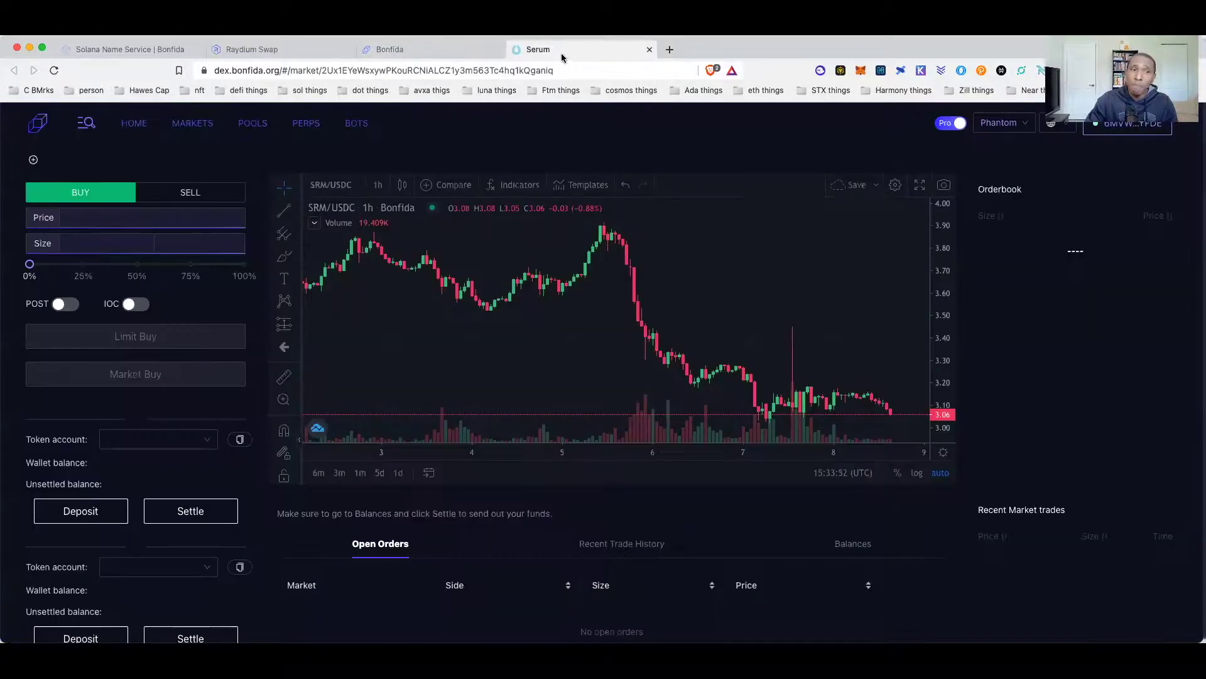
left_click(439, 51)
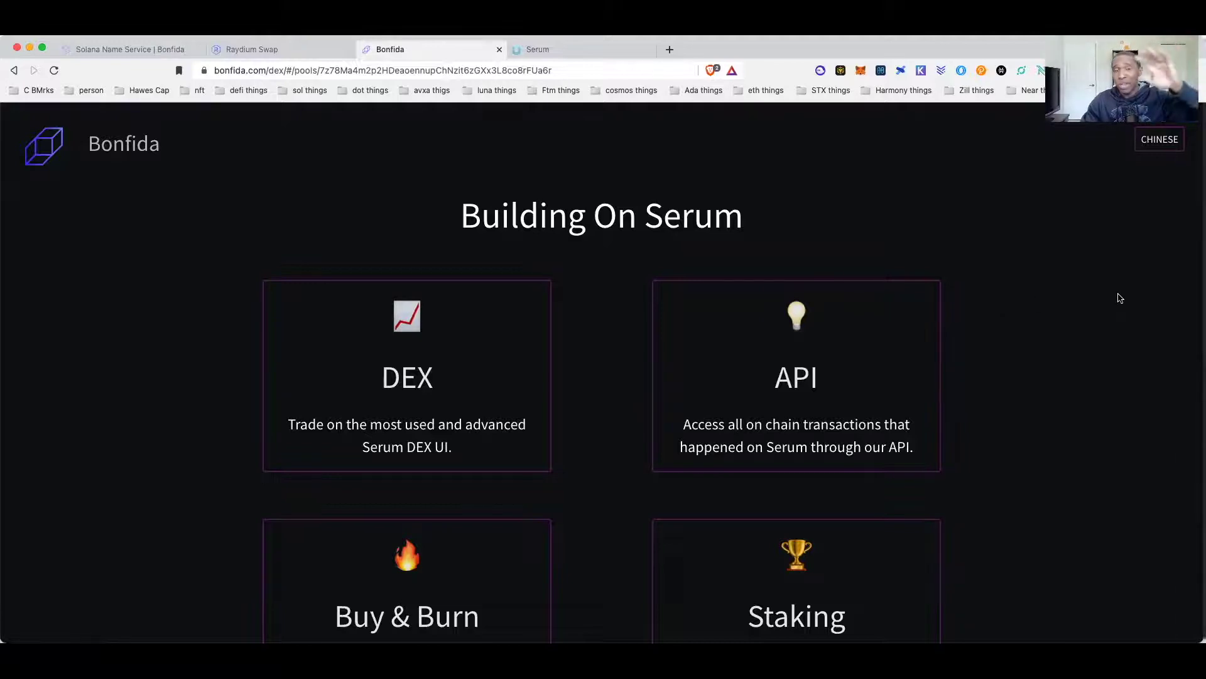
left_click(573, 51)
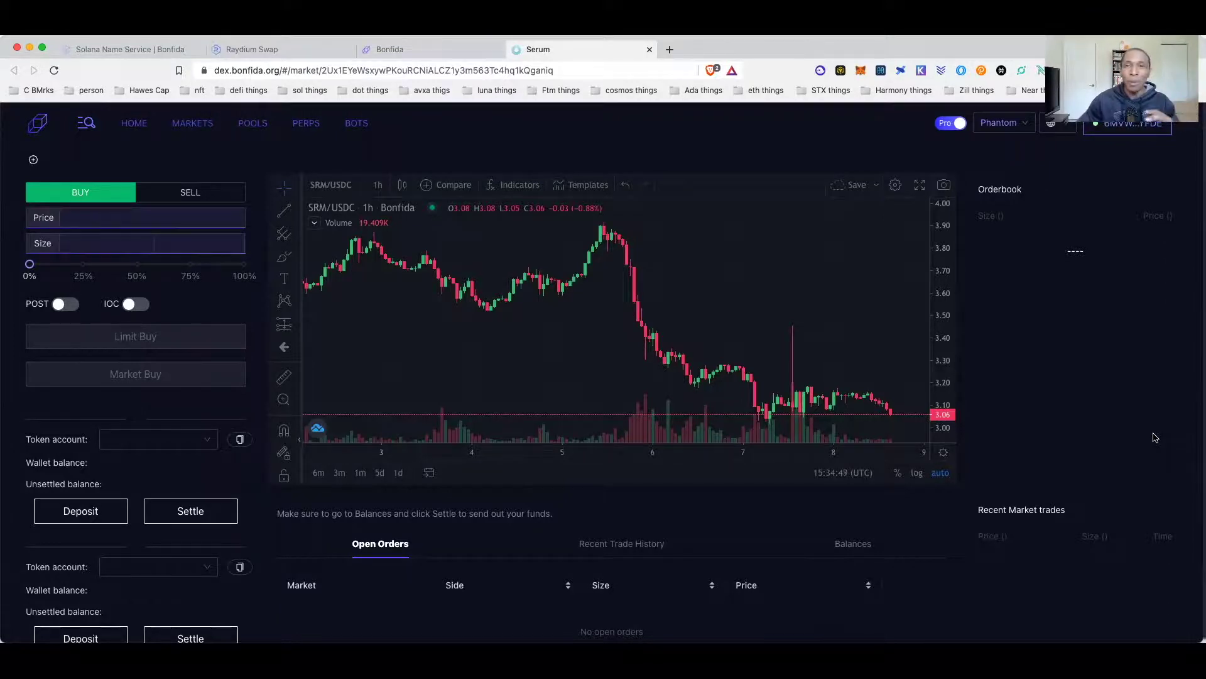
Step: Set FIDA as the receive token in Raydium's RAY swap, then return to the auction list
left_click(264, 54)
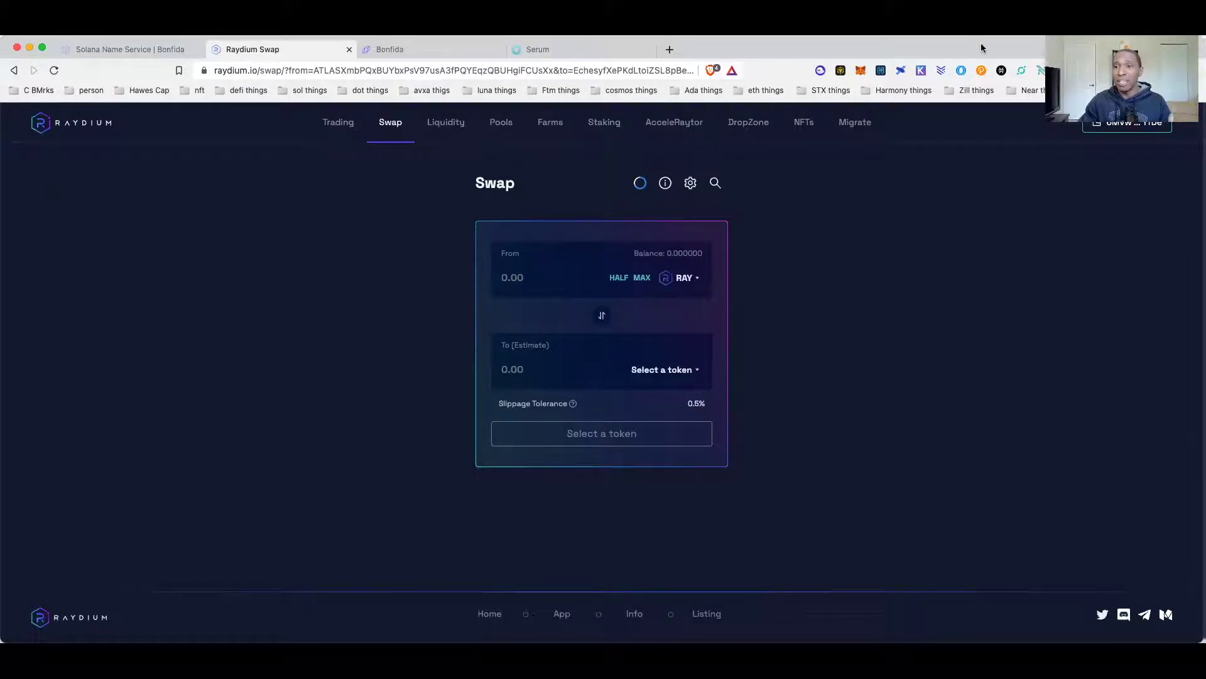
left_click(681, 376)
type("fi")
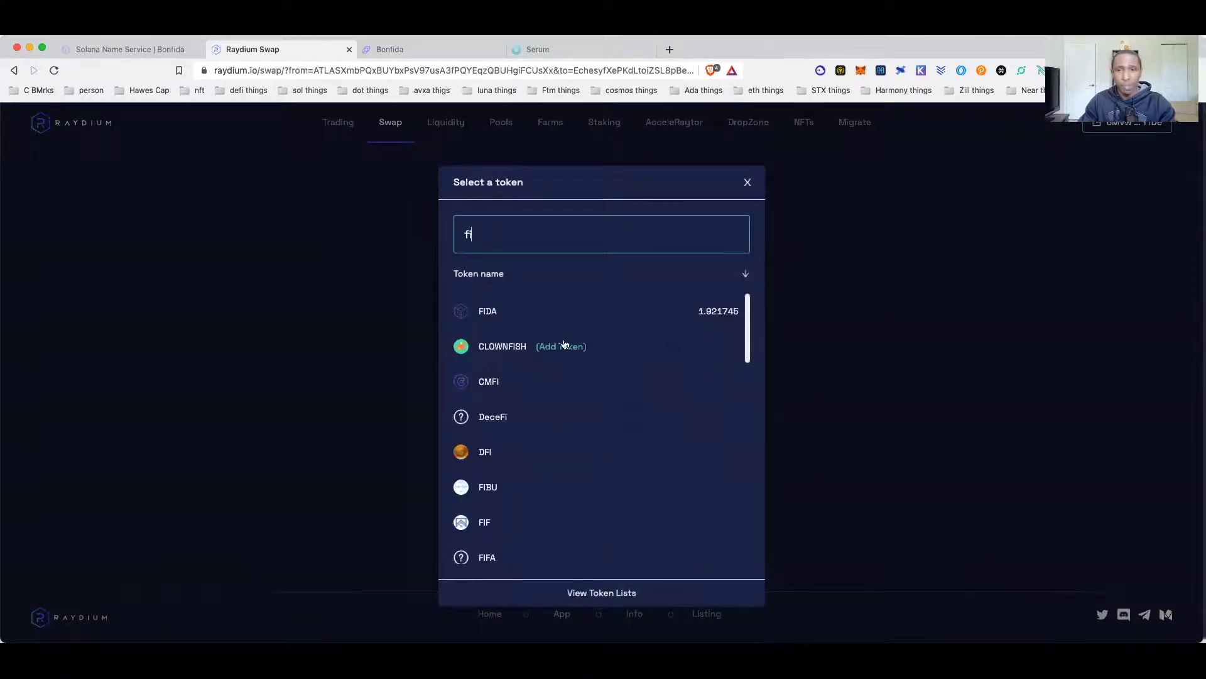
left_click(482, 312)
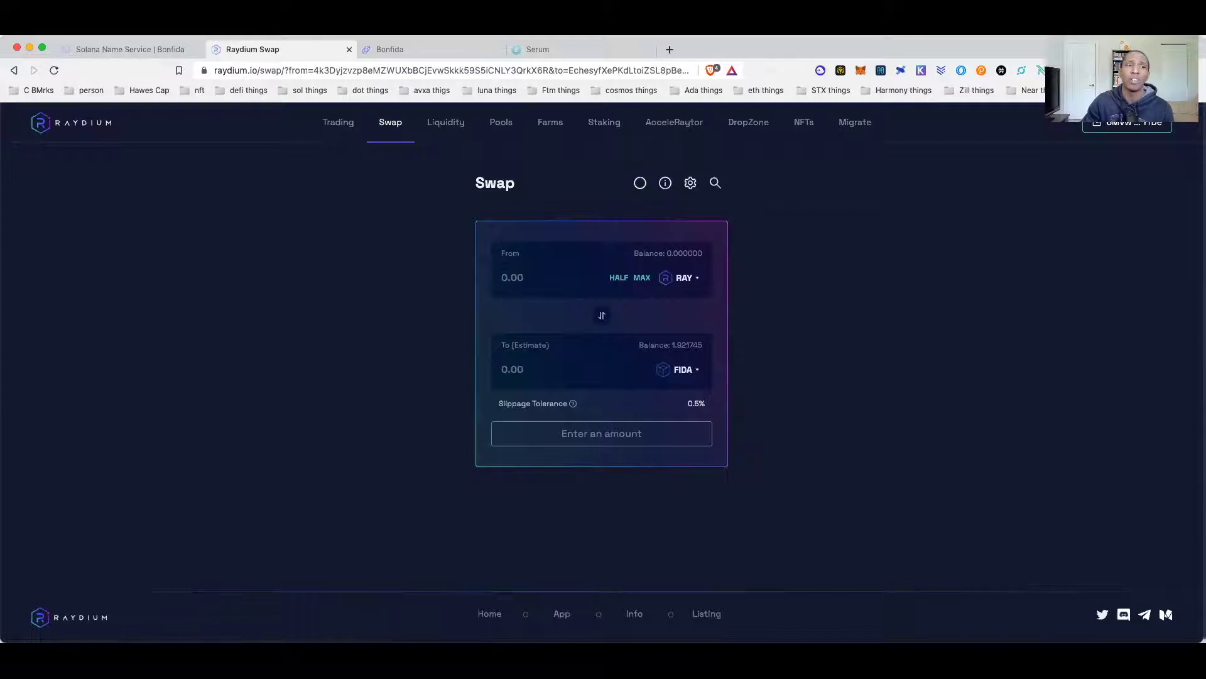
left_click(122, 51)
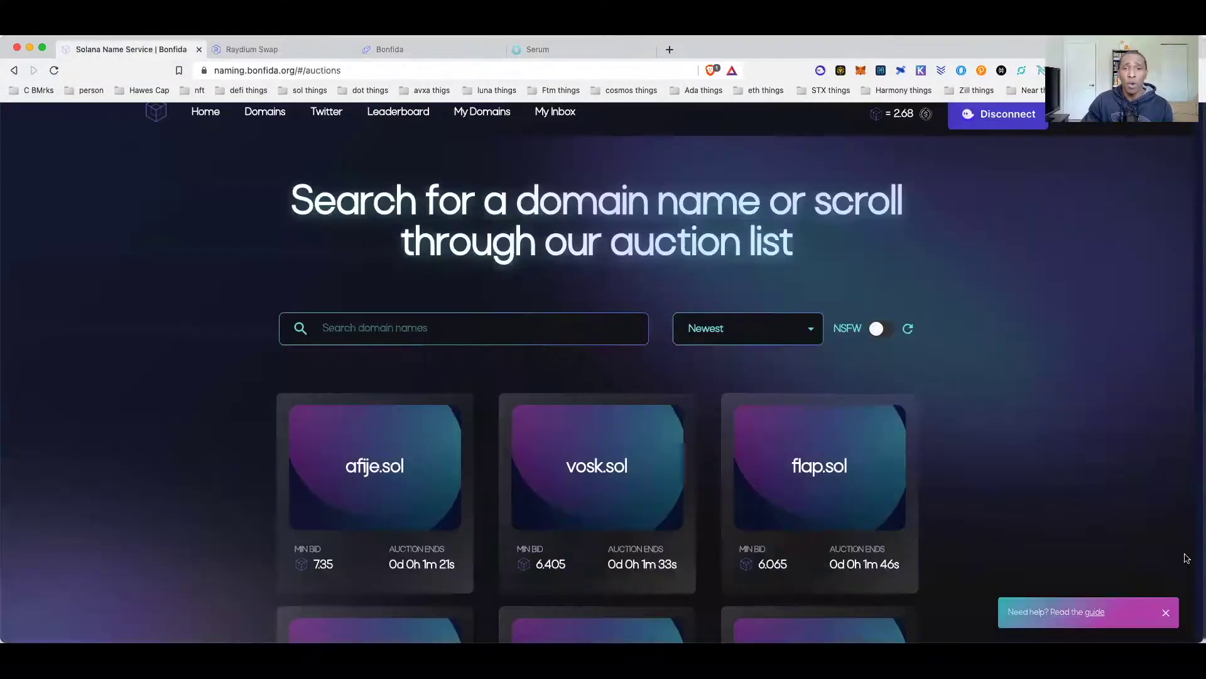
Step: Search the auctions for the user's name and open that available .sol domain's registration page
left_click(410, 337)
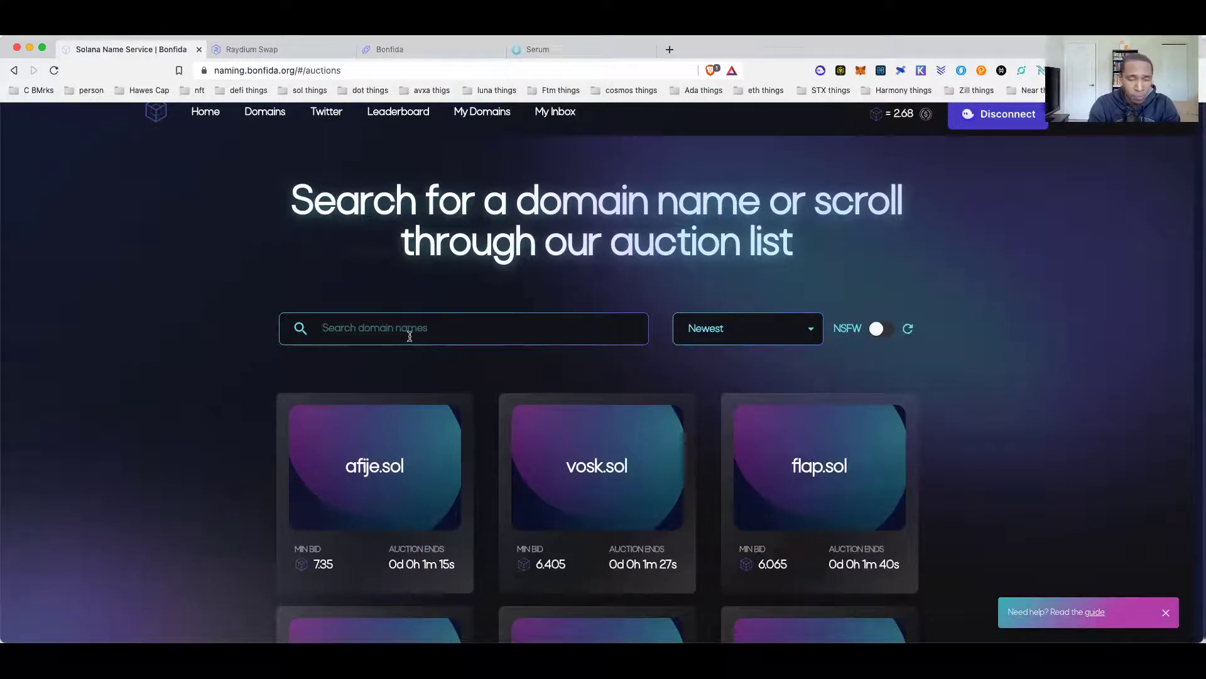
type("shanehawes")
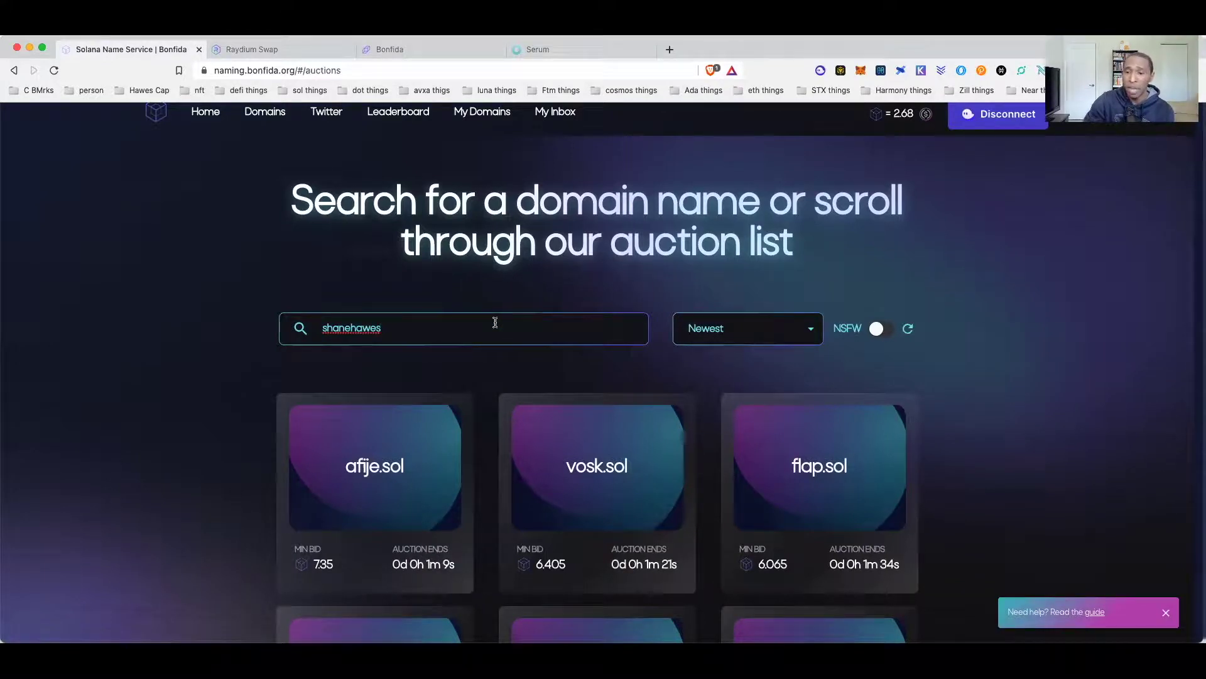
key("Return")
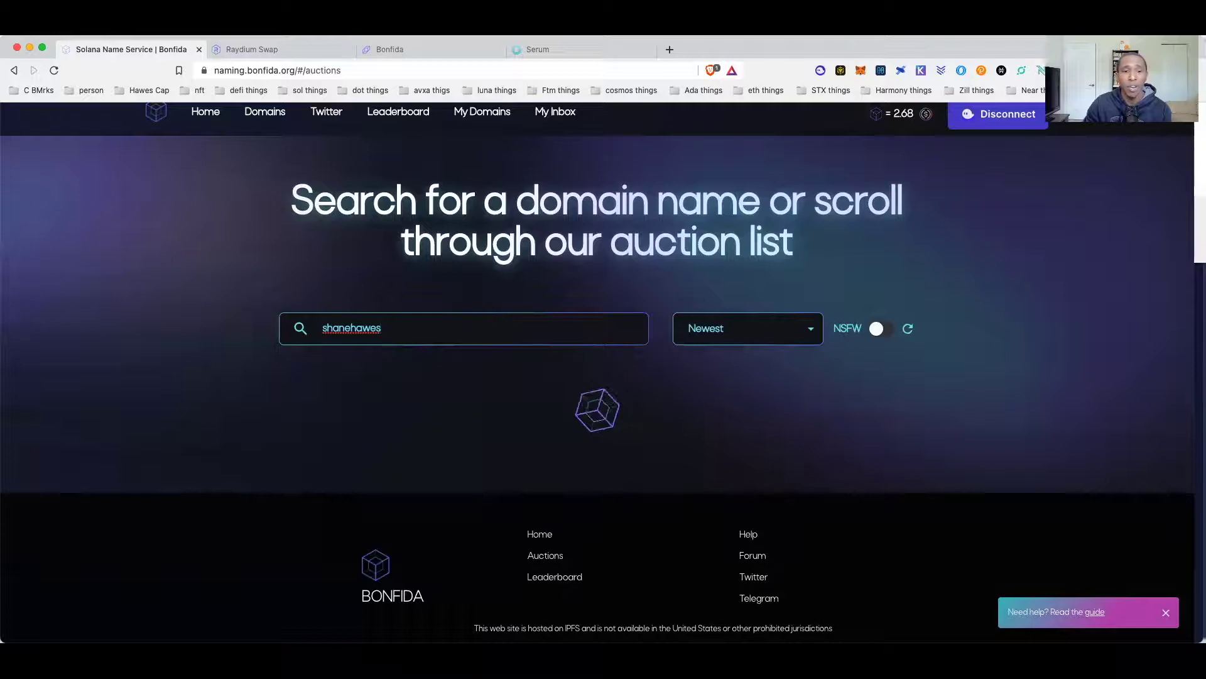
scroll(653, 440, "down", 1)
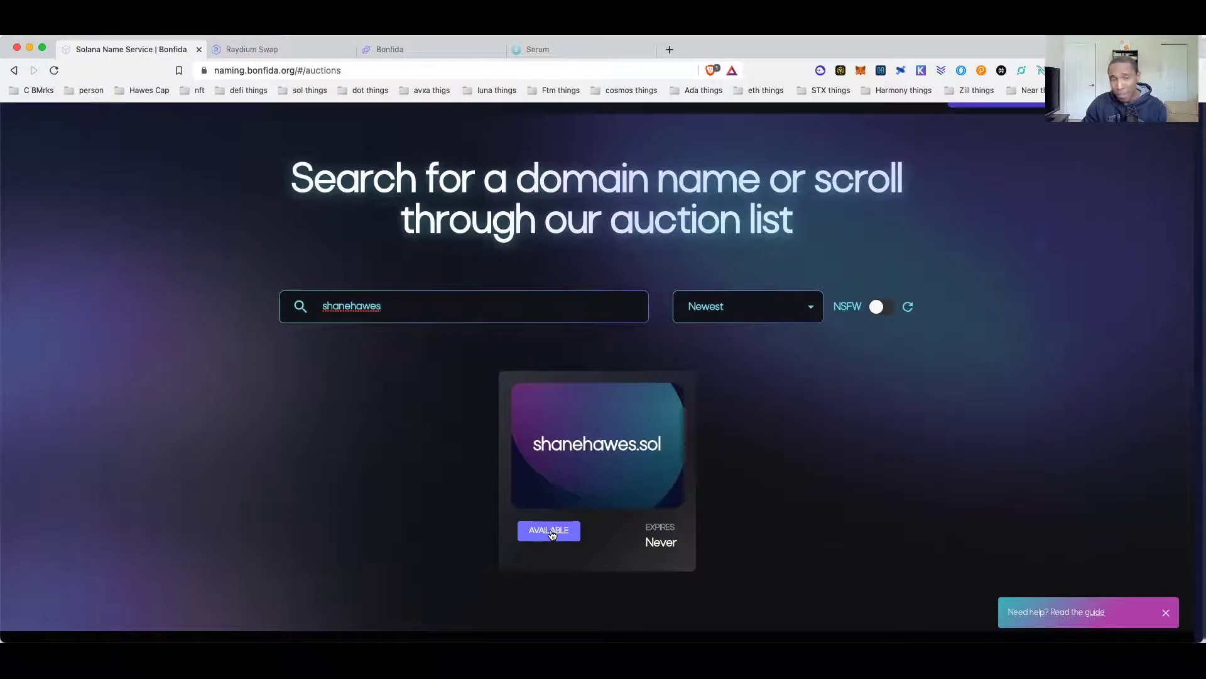
left_click(552, 534)
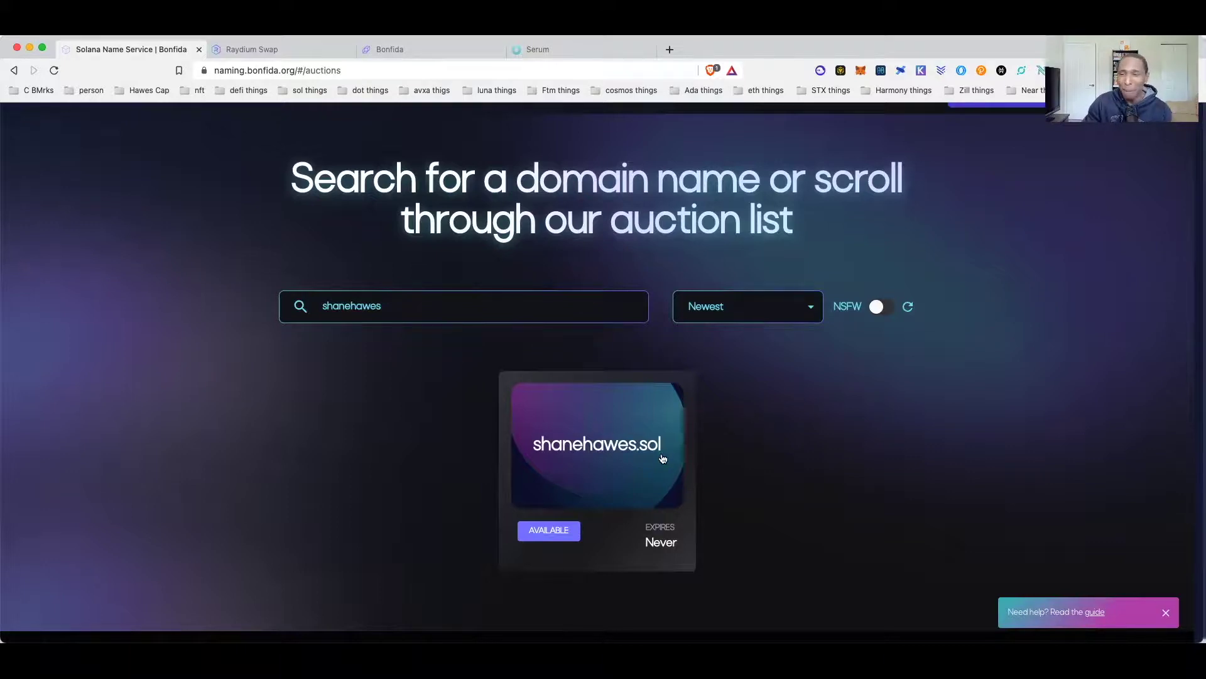
scroll(663, 458, "down", 1)
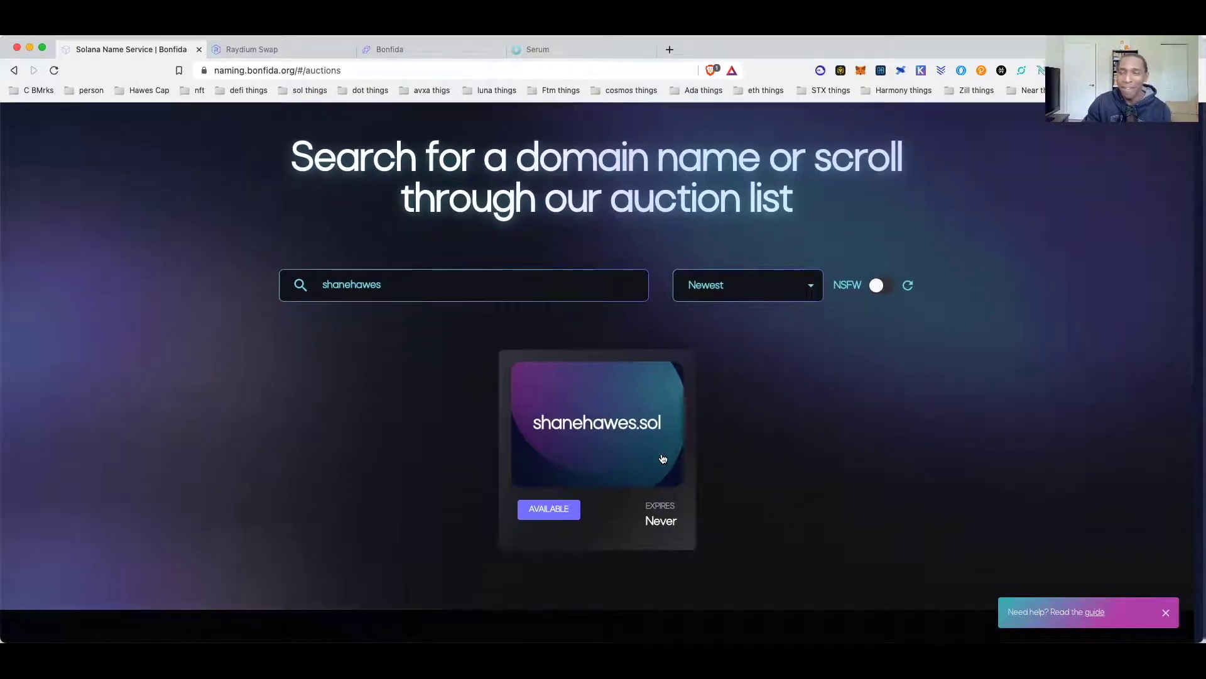
left_click(556, 510)
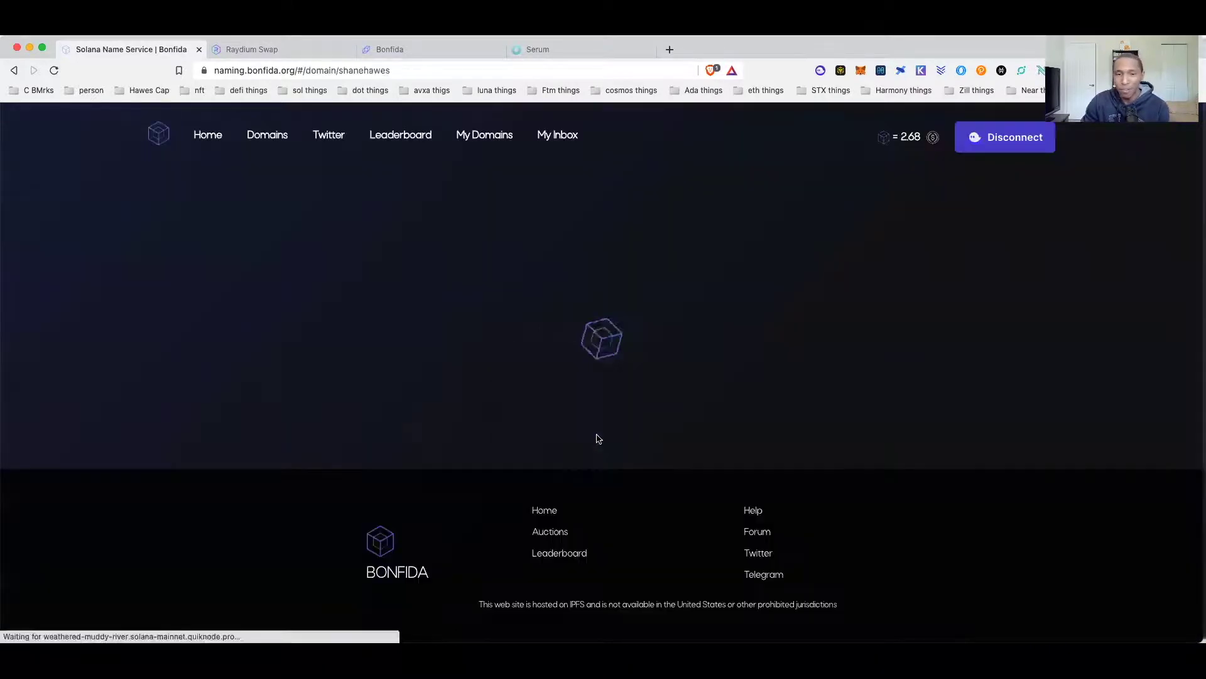
Step: Read the 3-day auction explanation for registering the domain, then close it
scroll(1029, 525, "down", 1)
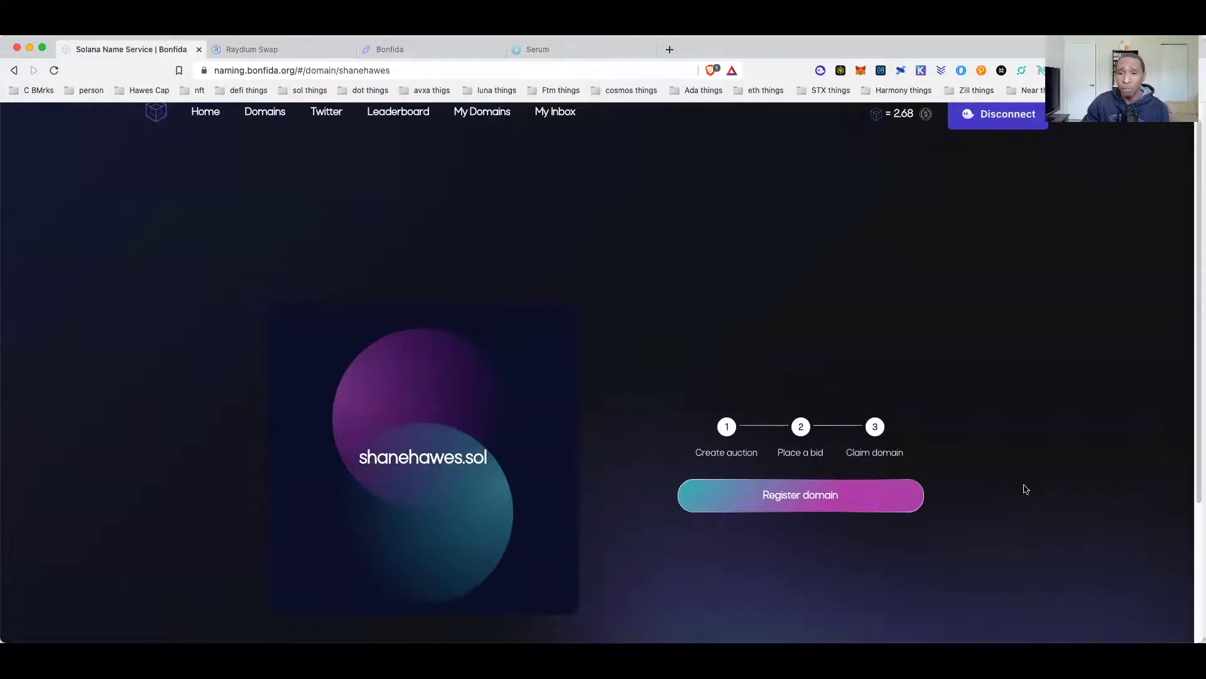
left_click(835, 501)
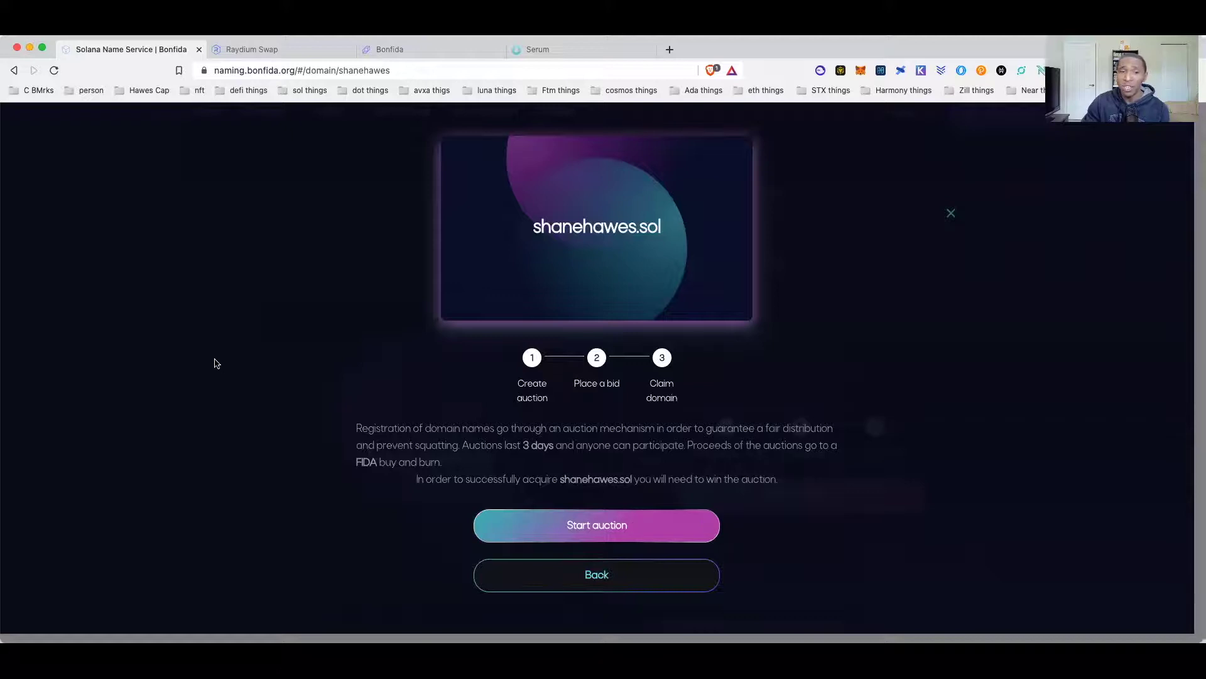
left_click_drag(359, 430, 800, 465)
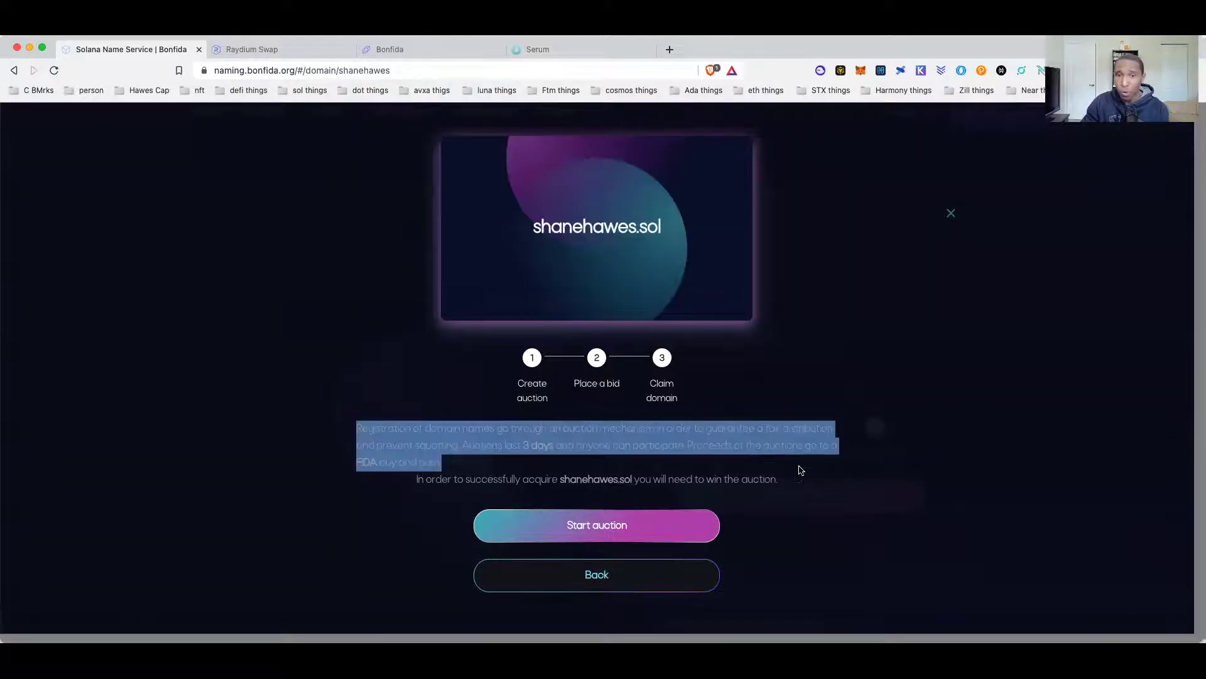
left_click(985, 502)
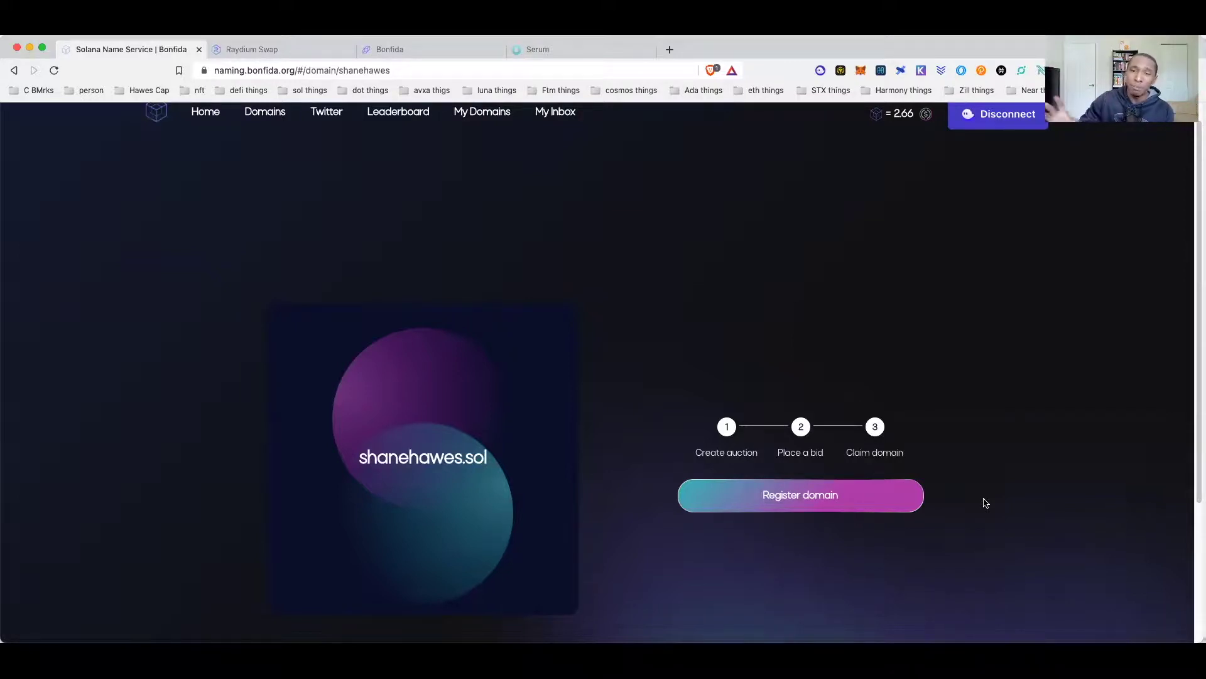
Step: Start the domain's auction and confirm it at a 7.52 FIDA starting price
left_click(851, 500)
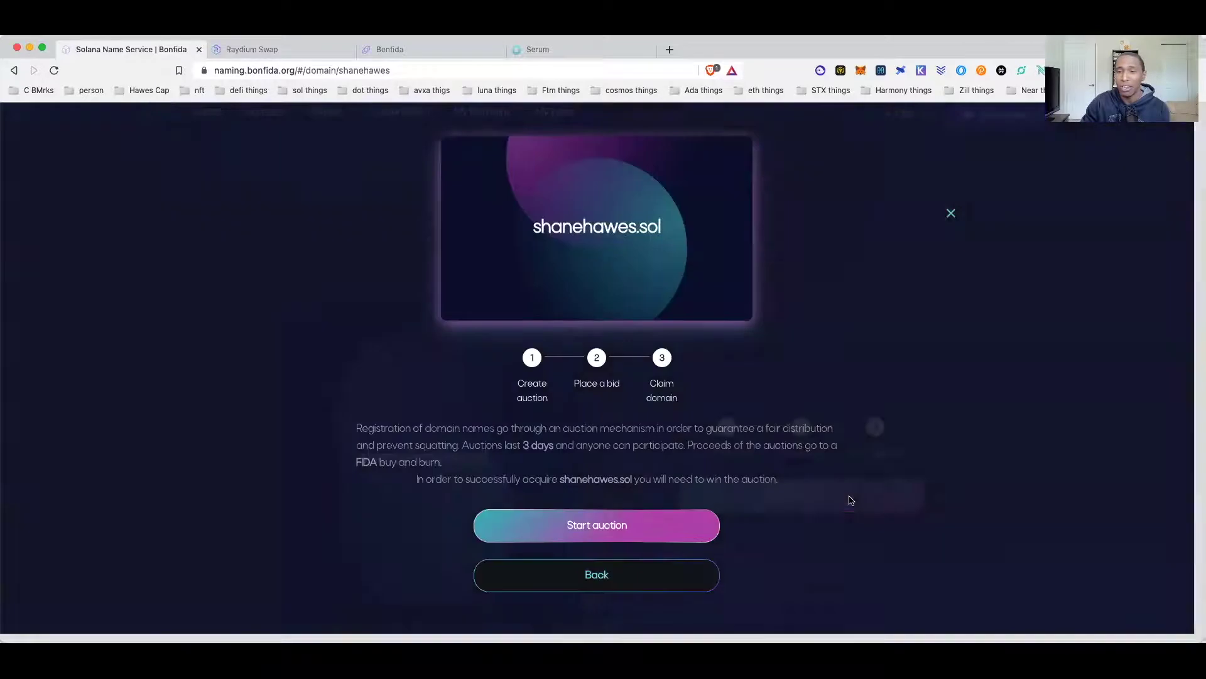
left_click(610, 526)
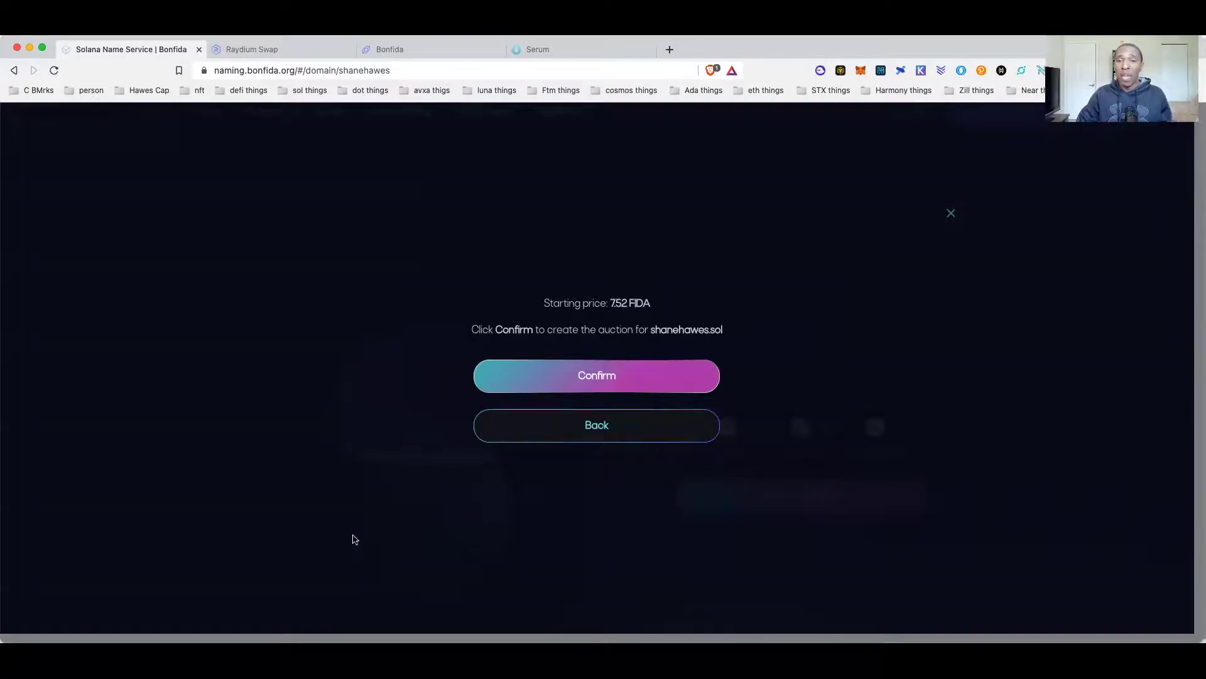
left_click(701, 380)
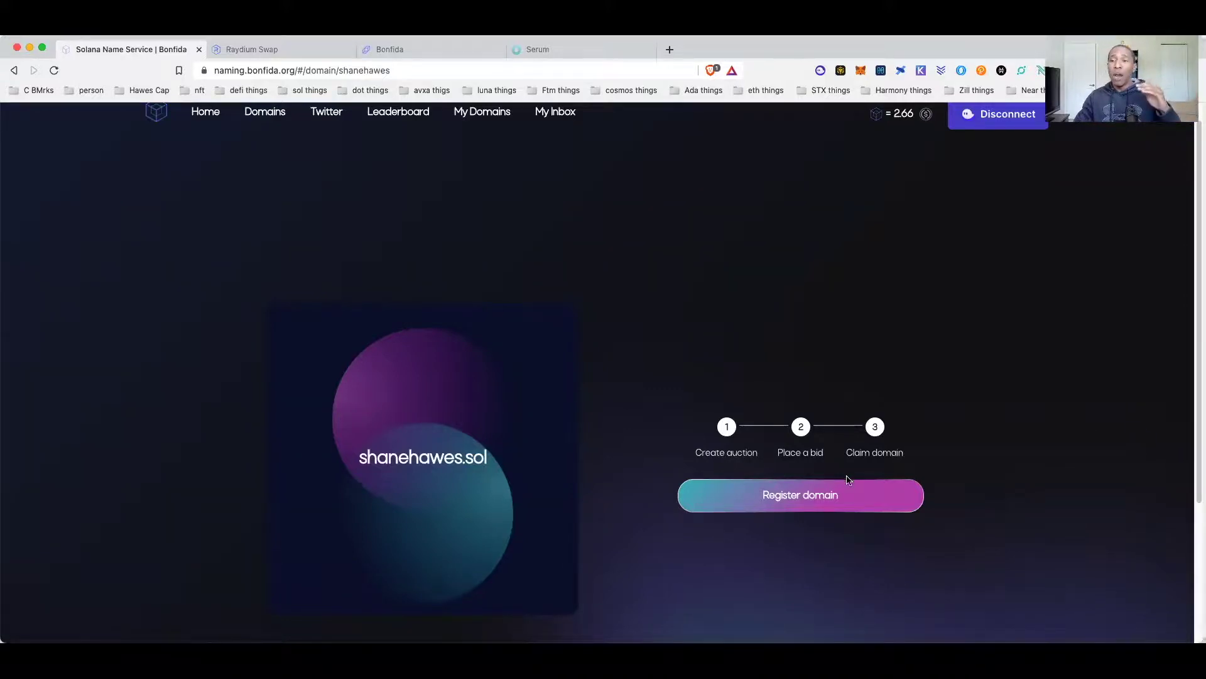
Step: Reopen the domain's auction creation and confirm it again at 7.52 FIDA
left_click(829, 500)
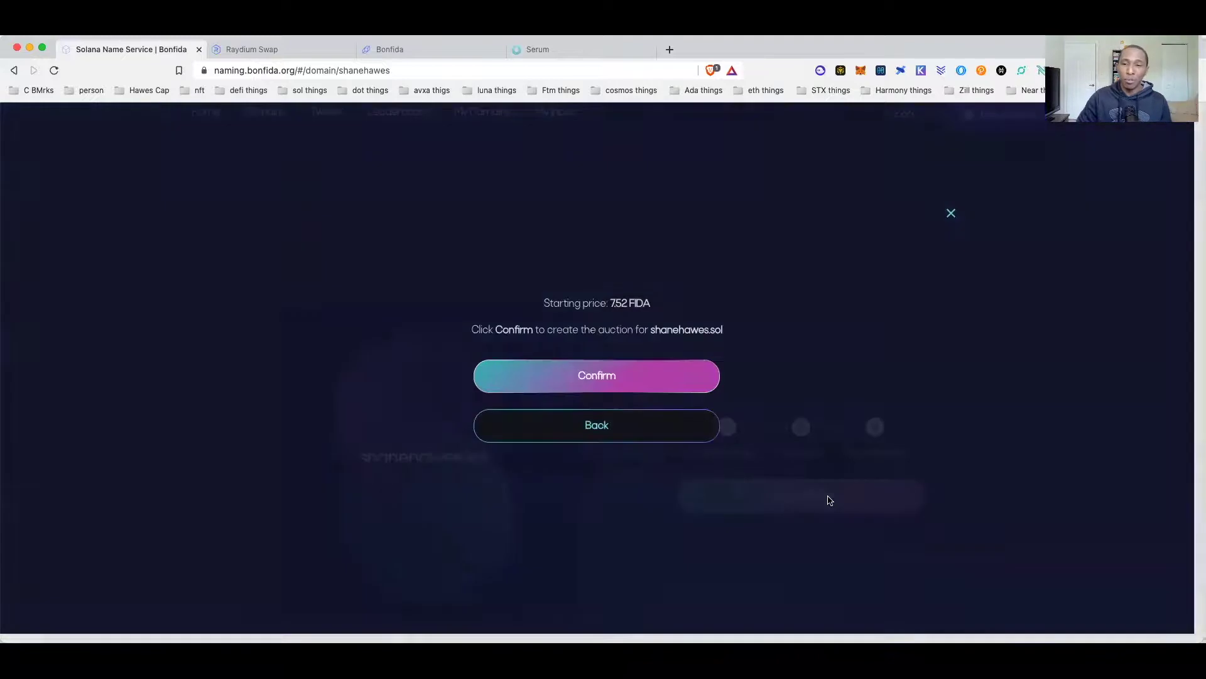
left_click(660, 377)
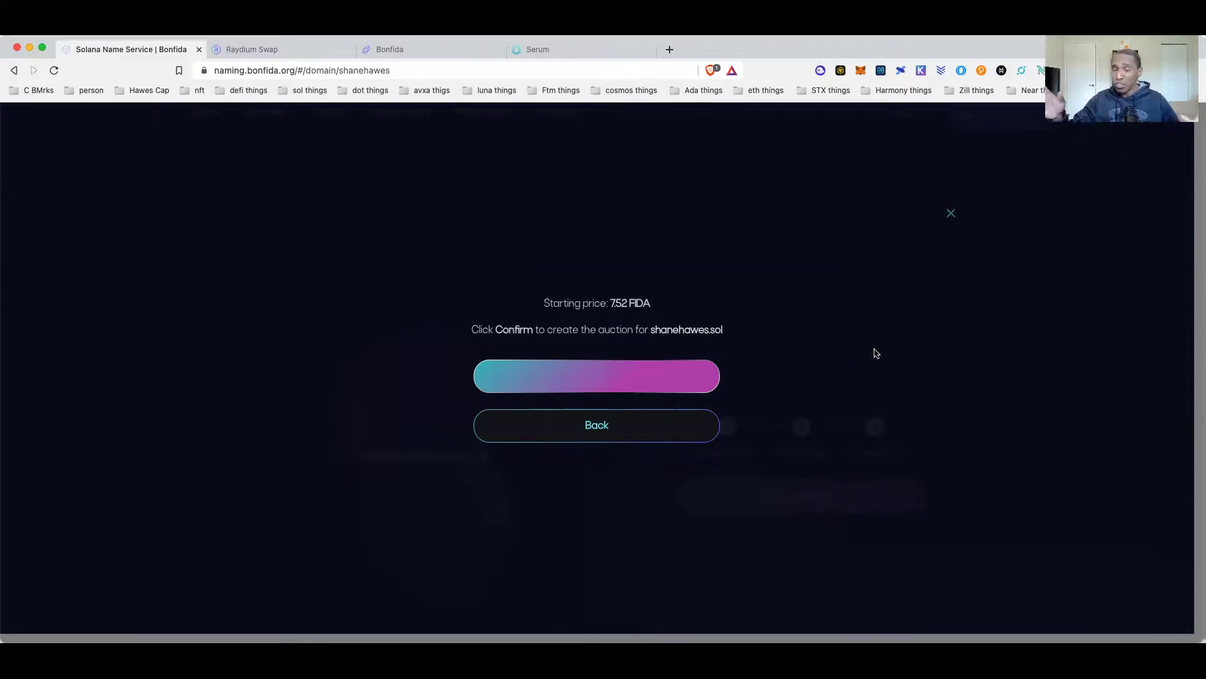
Step: Dismiss the confirmation to show the live auction, ending in 2 days with top bid 0
left_click(714, 543)
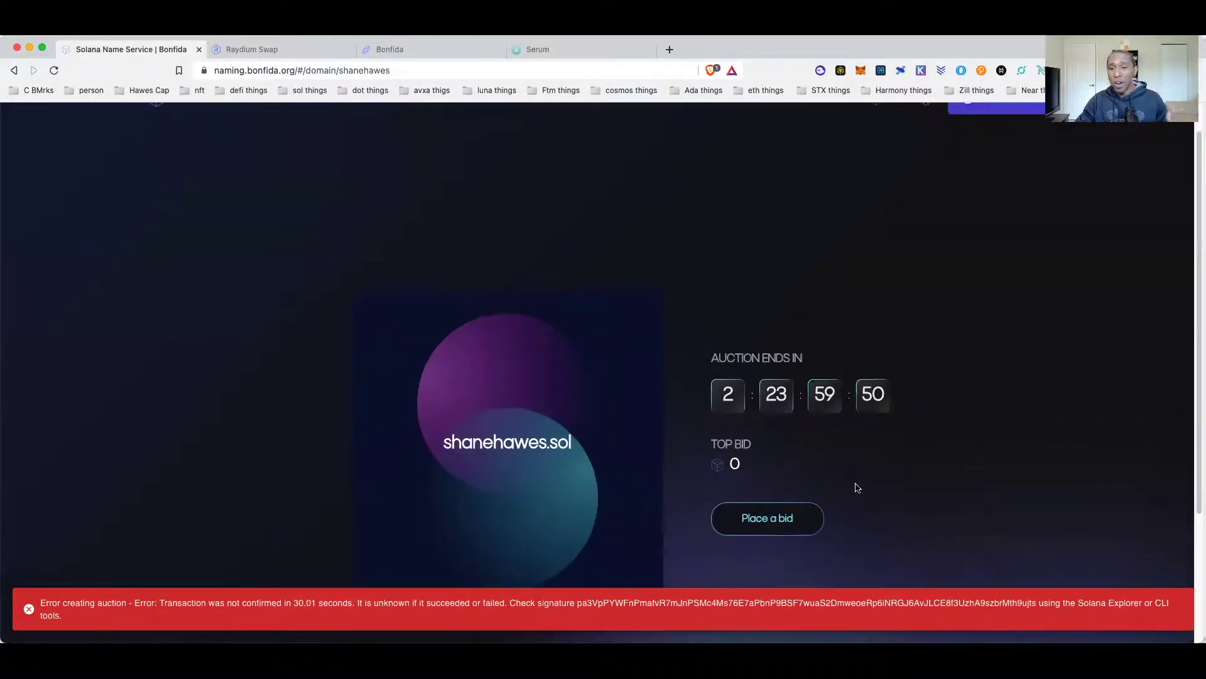
scroll(723, 386, "down", 1)
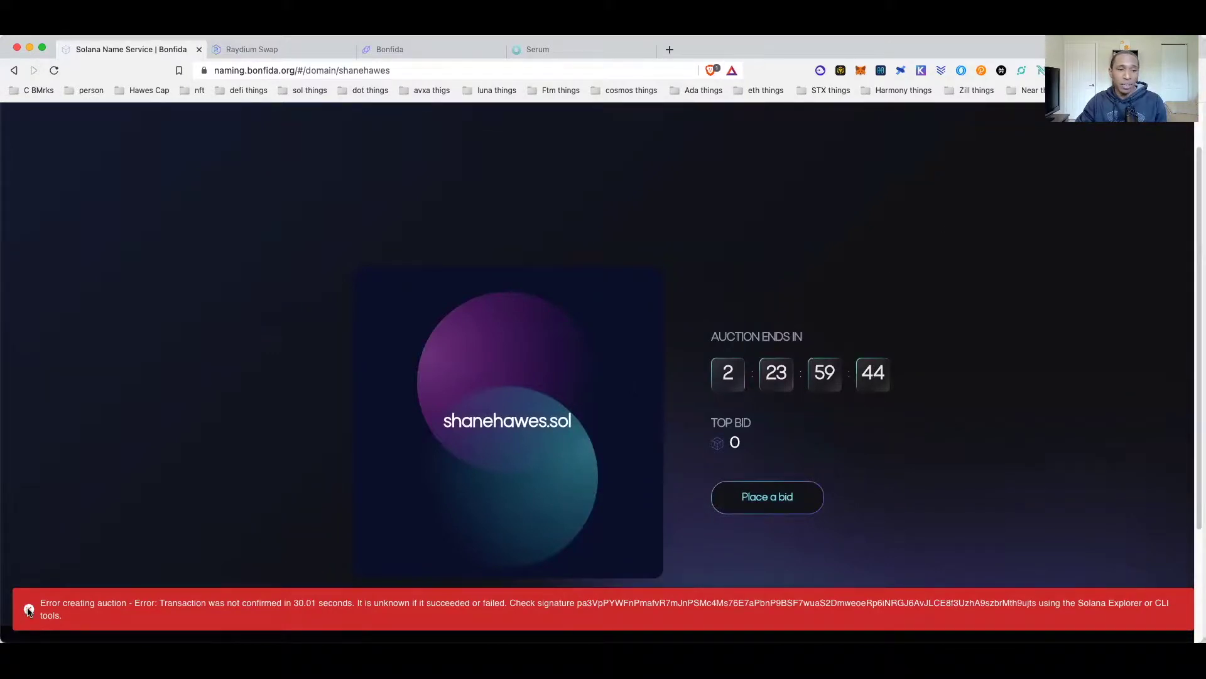
scroll(145, 476, "down", 1)
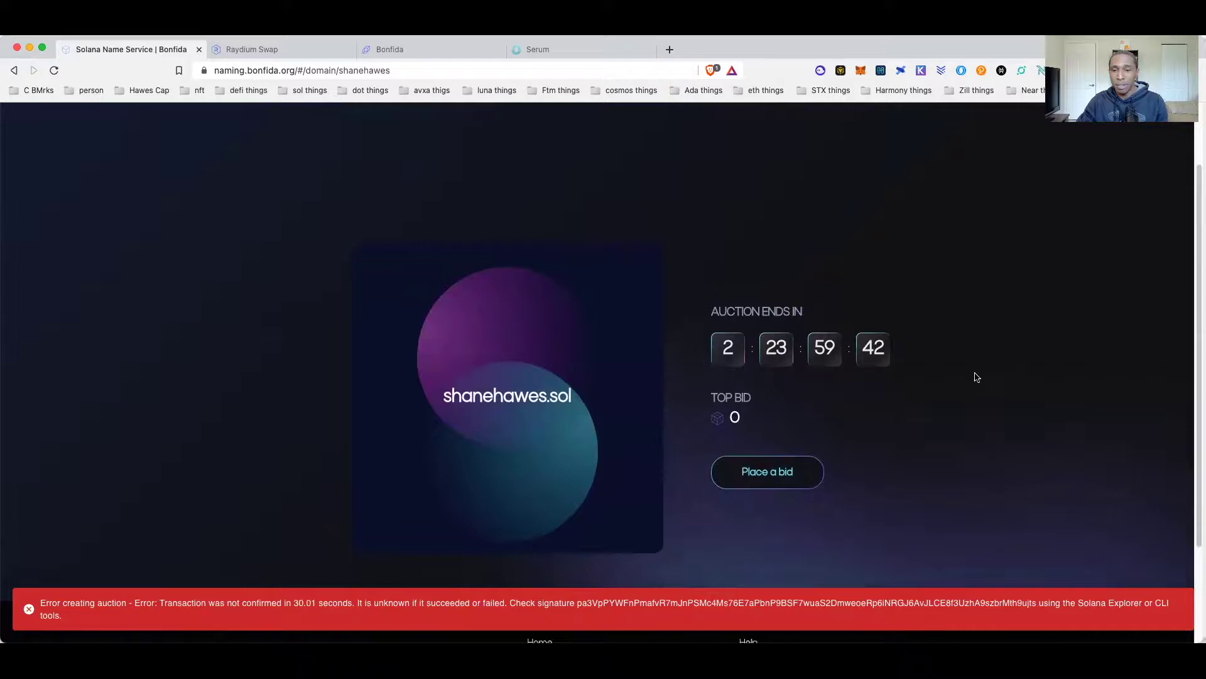
Step: Enter an 8 FIDA bid, then close the bid form without submitting
left_click(782, 476)
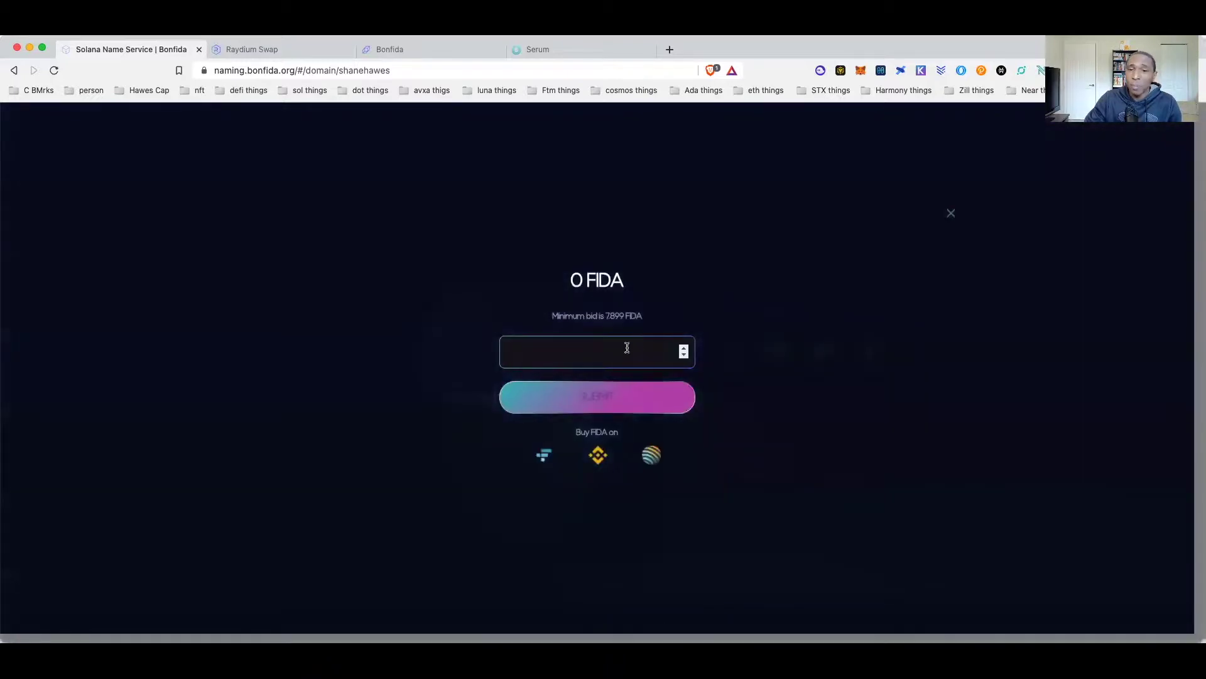
left_click(627, 347)
type("8")
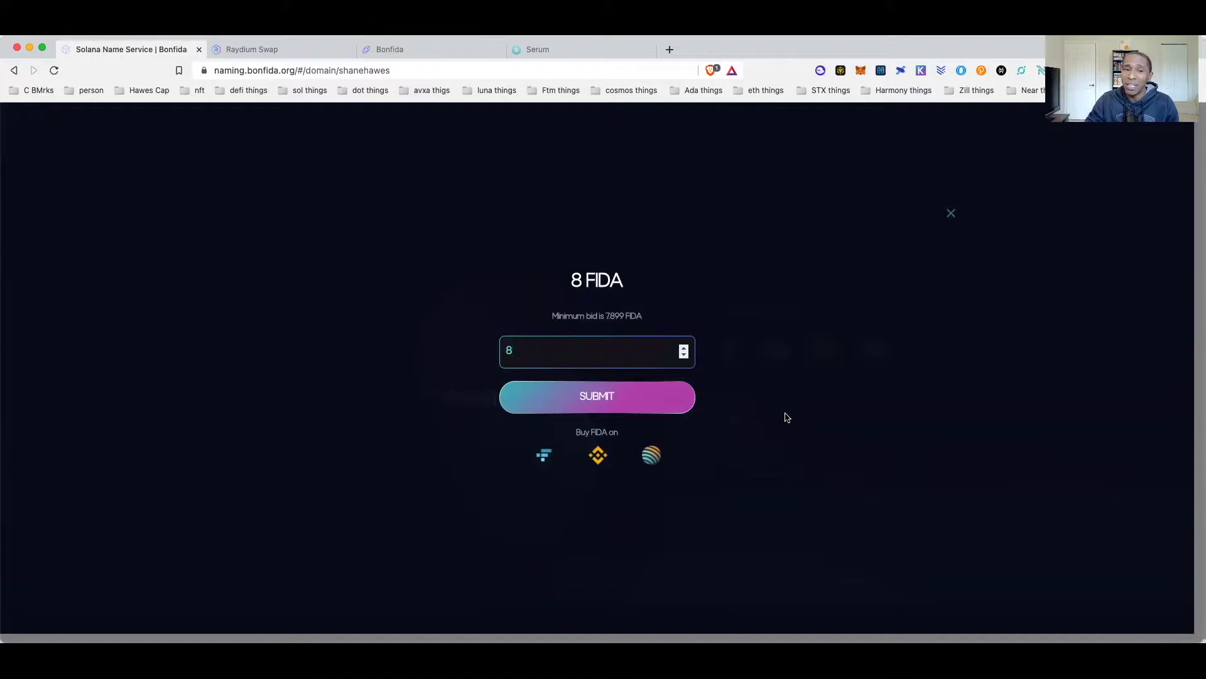
left_click(1062, 465)
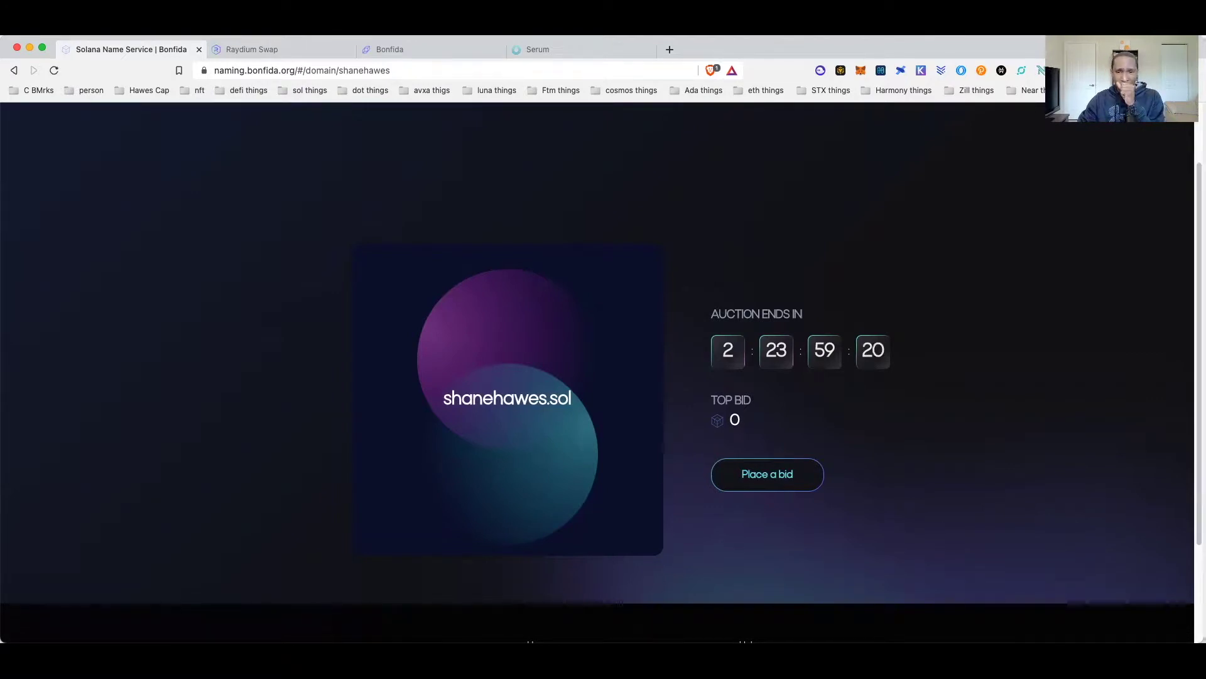
Step: Open the domain auction list and keep its sort order on Newest
scroll(1019, 457, "down", 1)
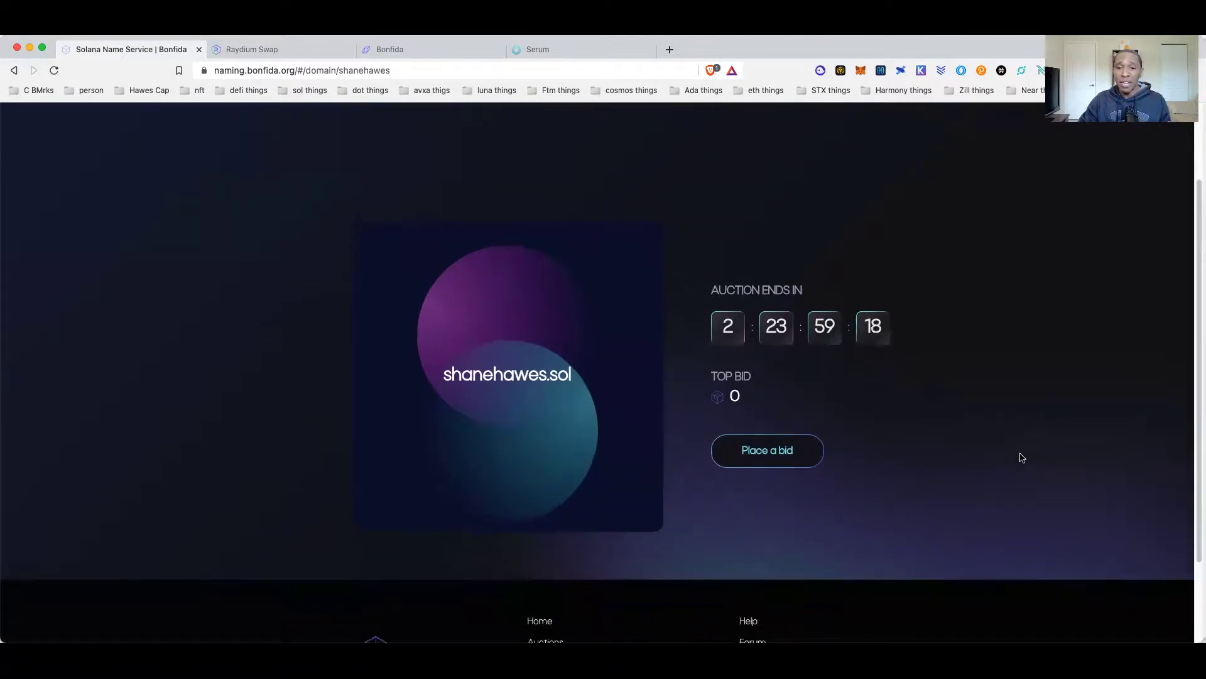
scroll(1019, 457, "up", 3)
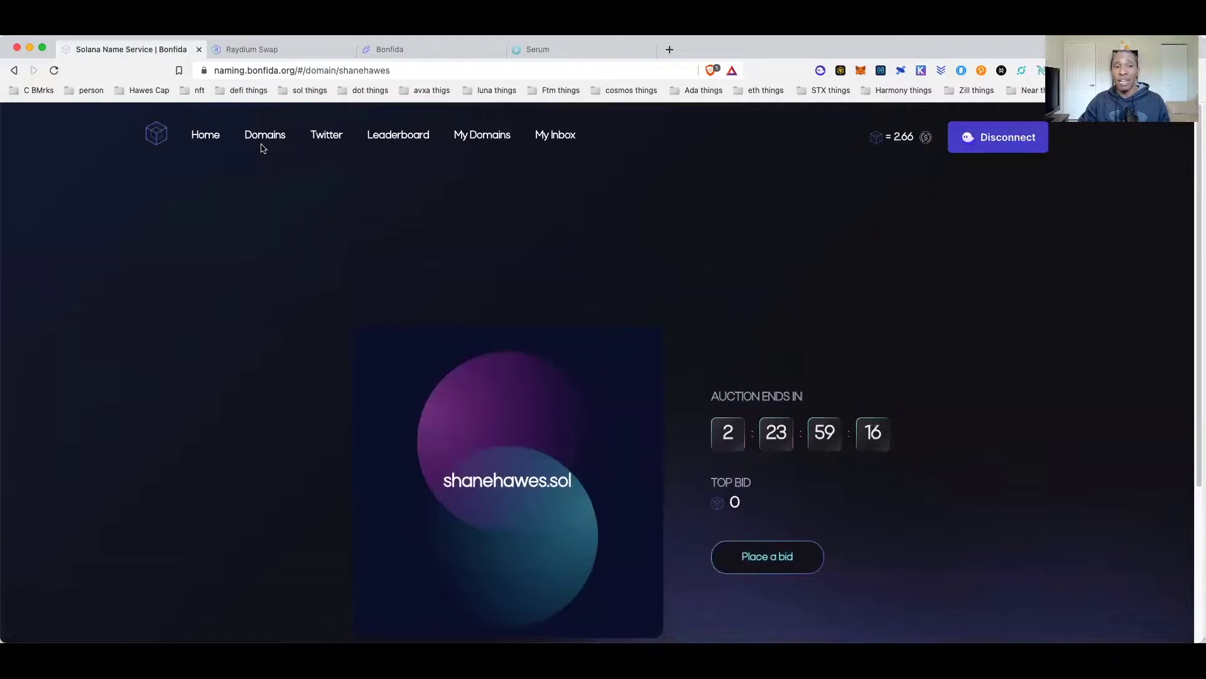
left_click(260, 143)
left_click(740, 344)
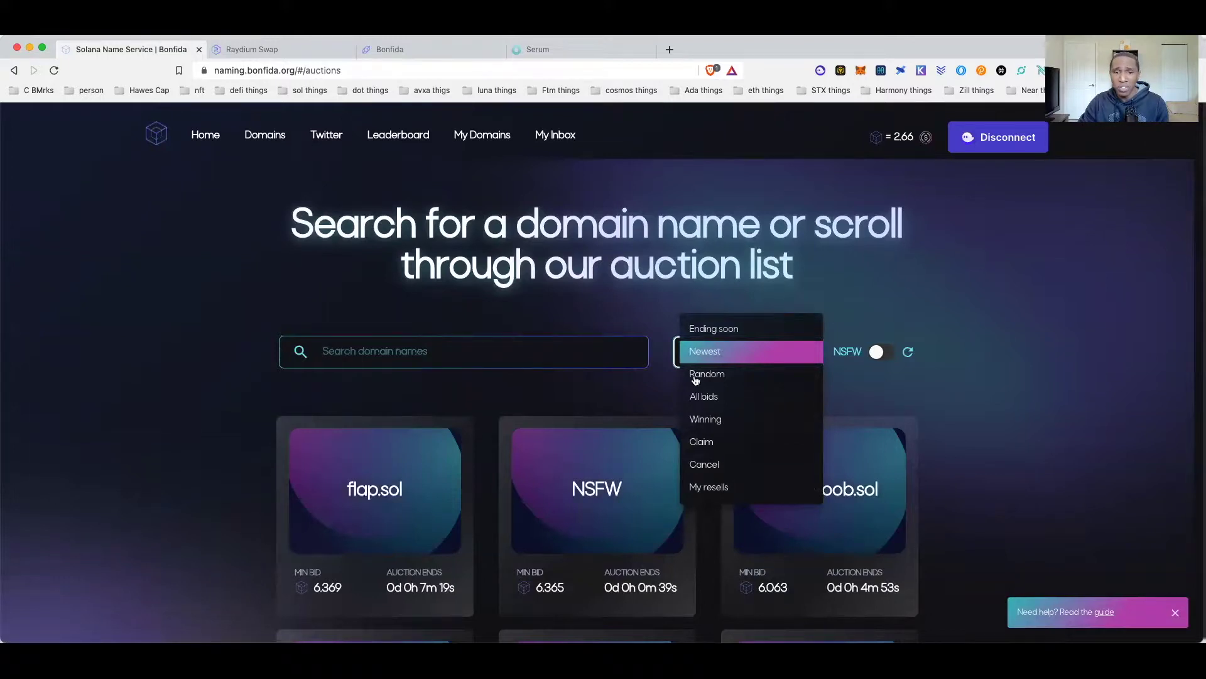
left_click(1134, 474)
Step: Scroll through the auction grid and back up to flap.sol and anonynoob.sol
scroll(1131, 469, "down", 15)
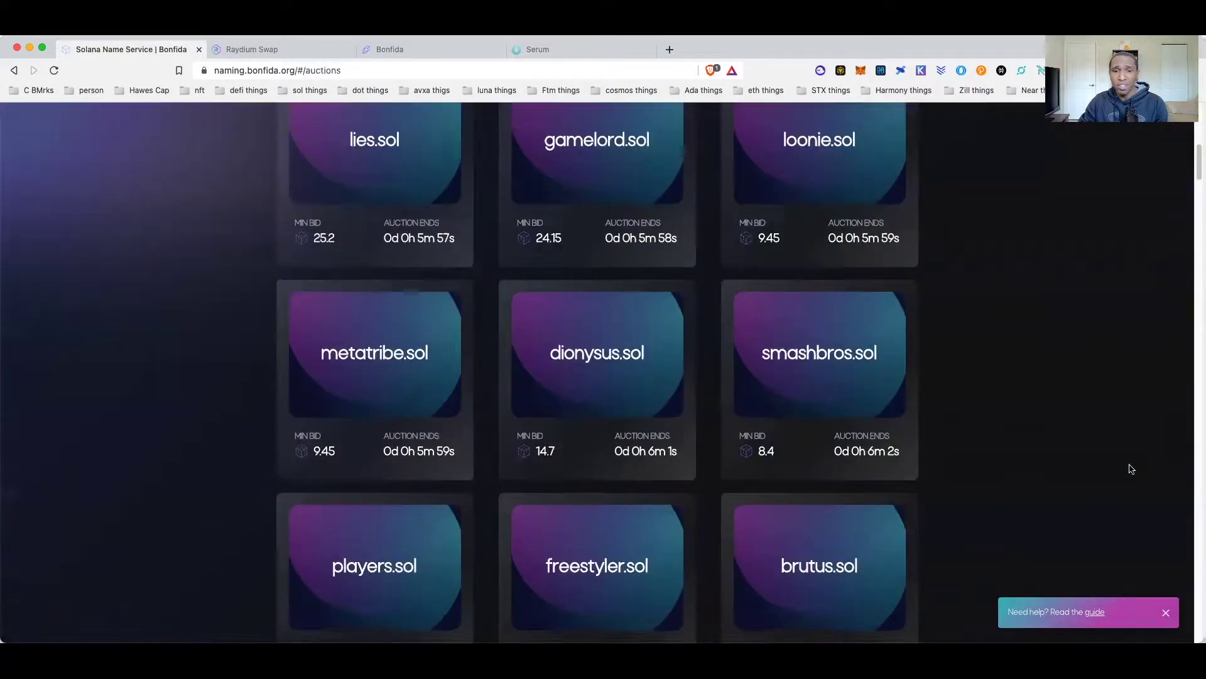
scroll(1130, 469, "down", 3)
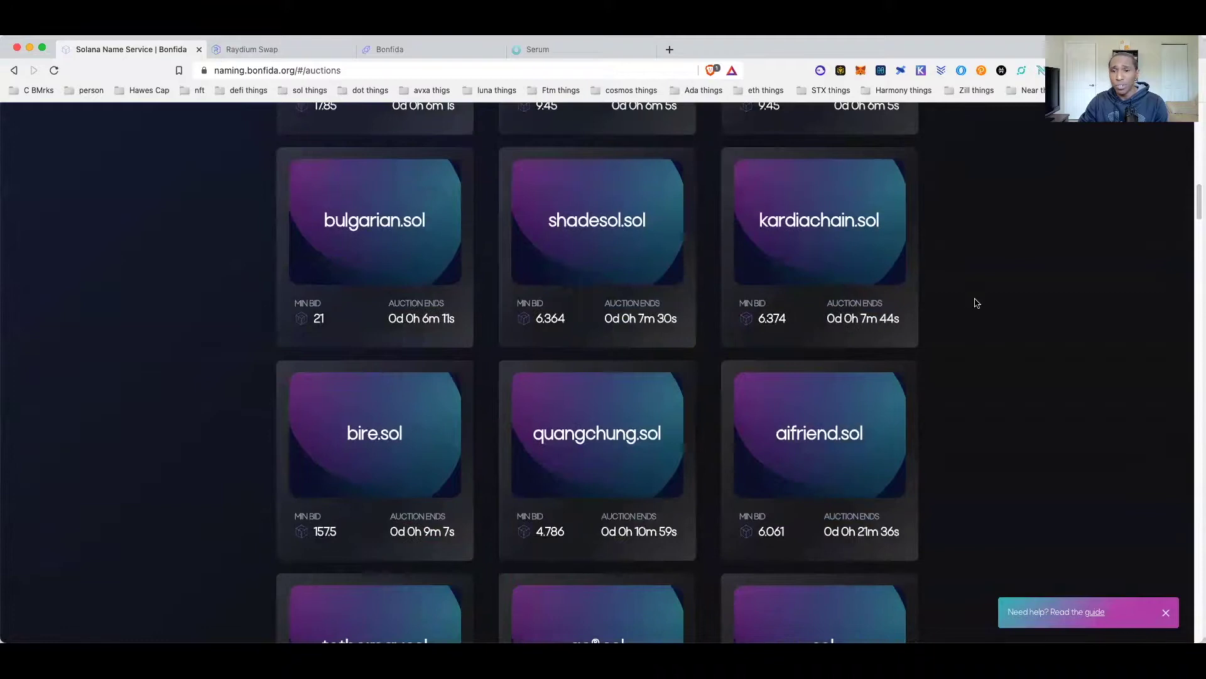
scroll(477, 349, "down", 2)
scroll(377, 251, "up", 1)
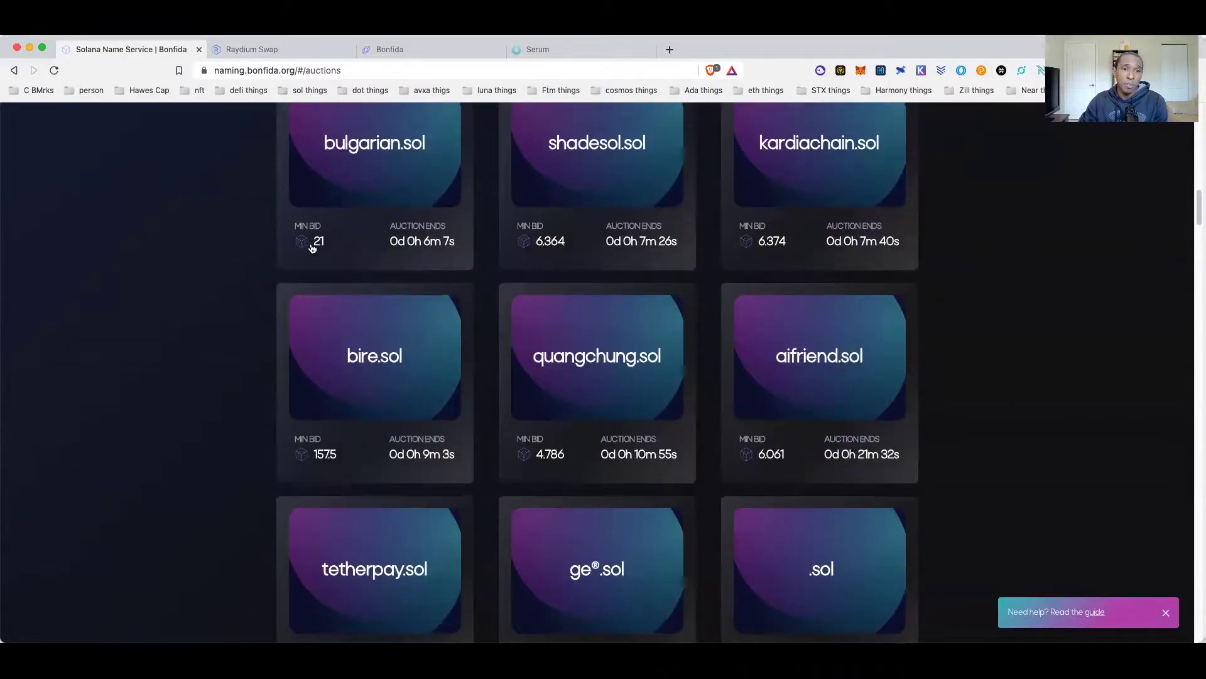
scroll(314, 245, "down", 1)
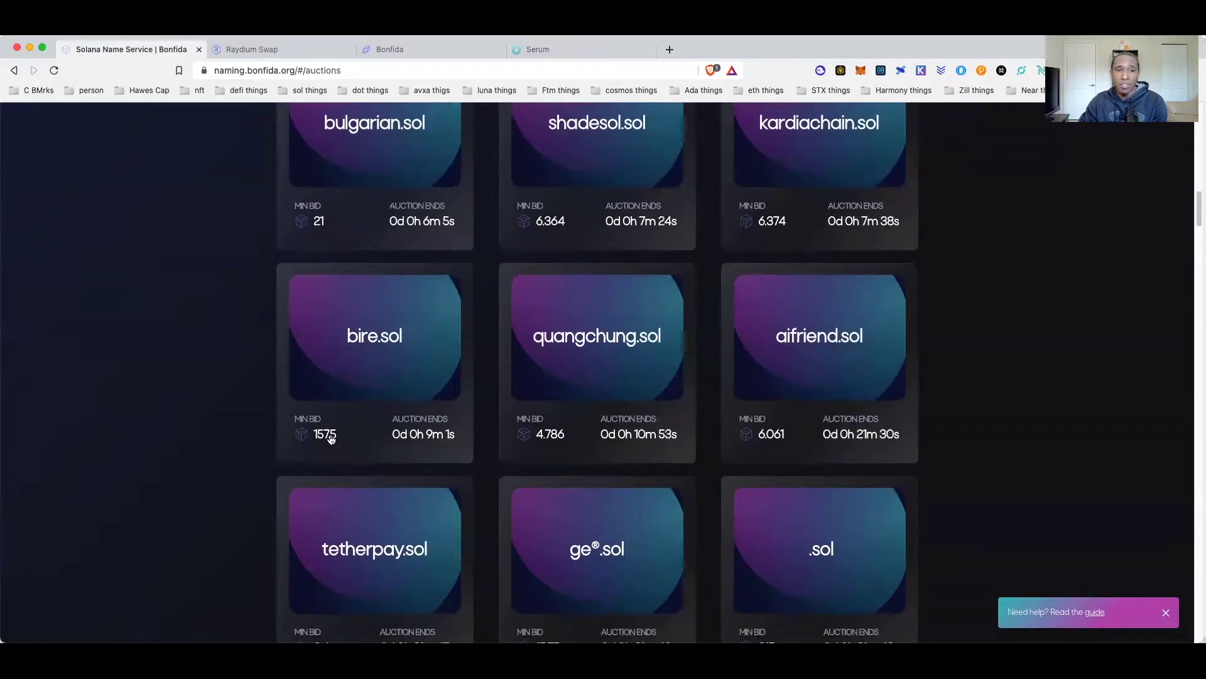
scroll(428, 382, "down", 3)
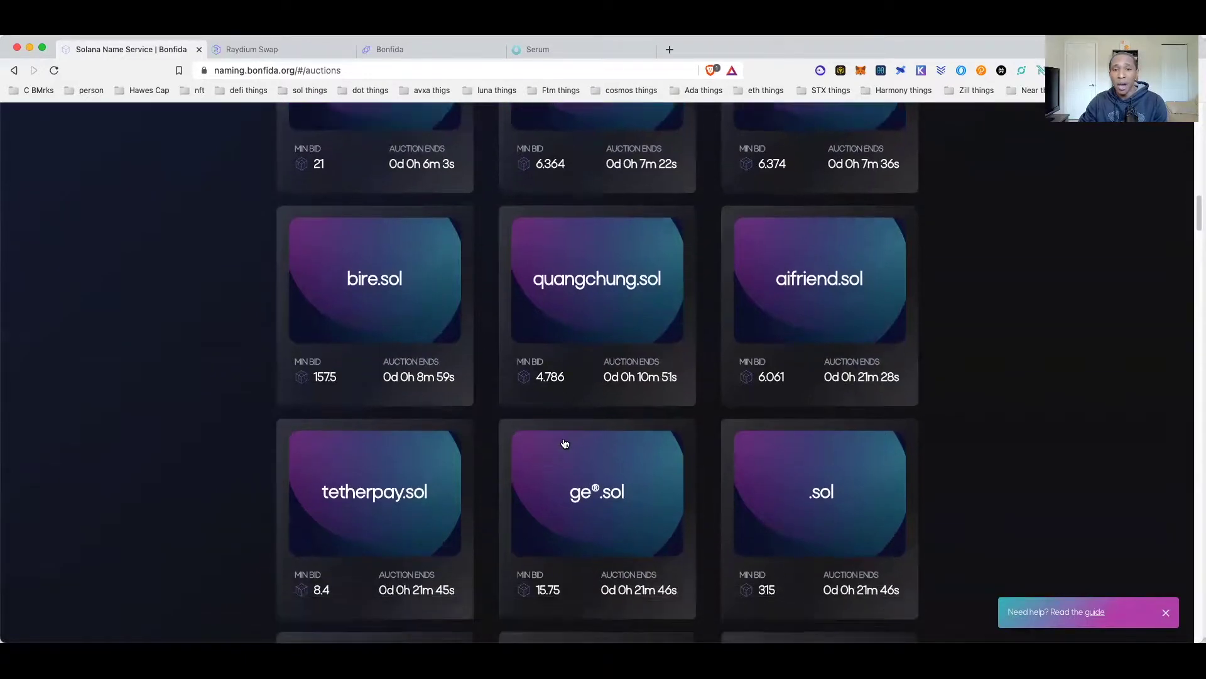
scroll(1014, 419, "down", 2)
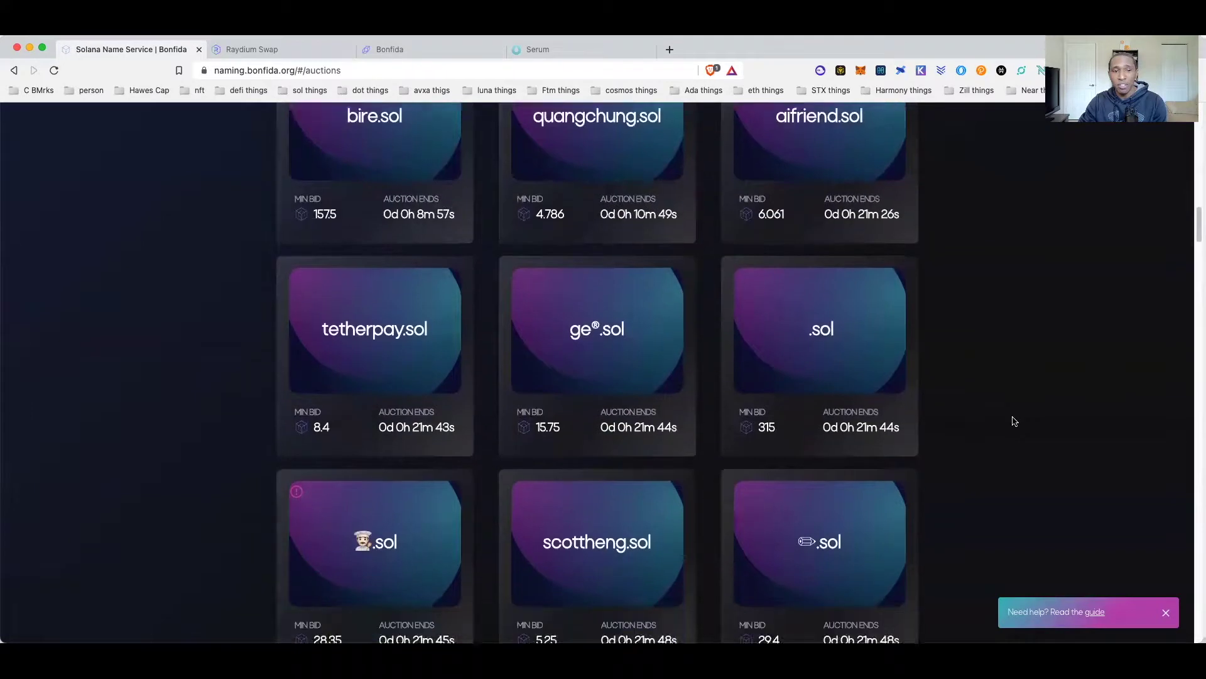
scroll(1015, 420, "down", 5)
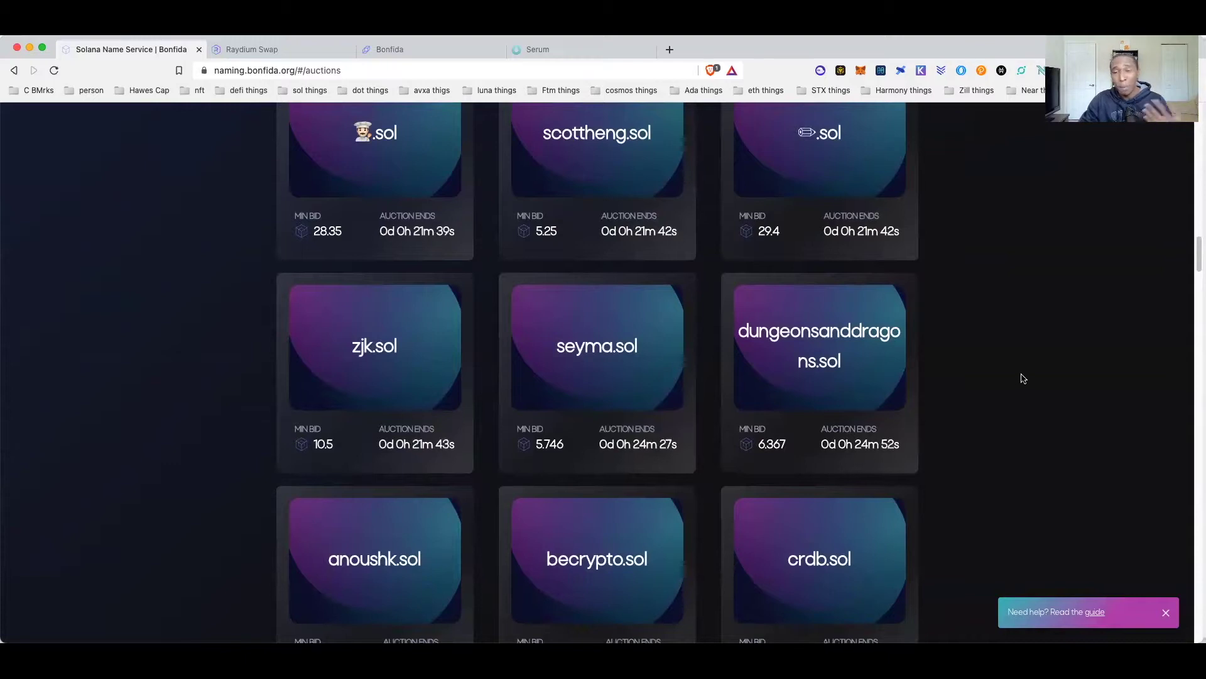
scroll(1020, 379, "up", 15)
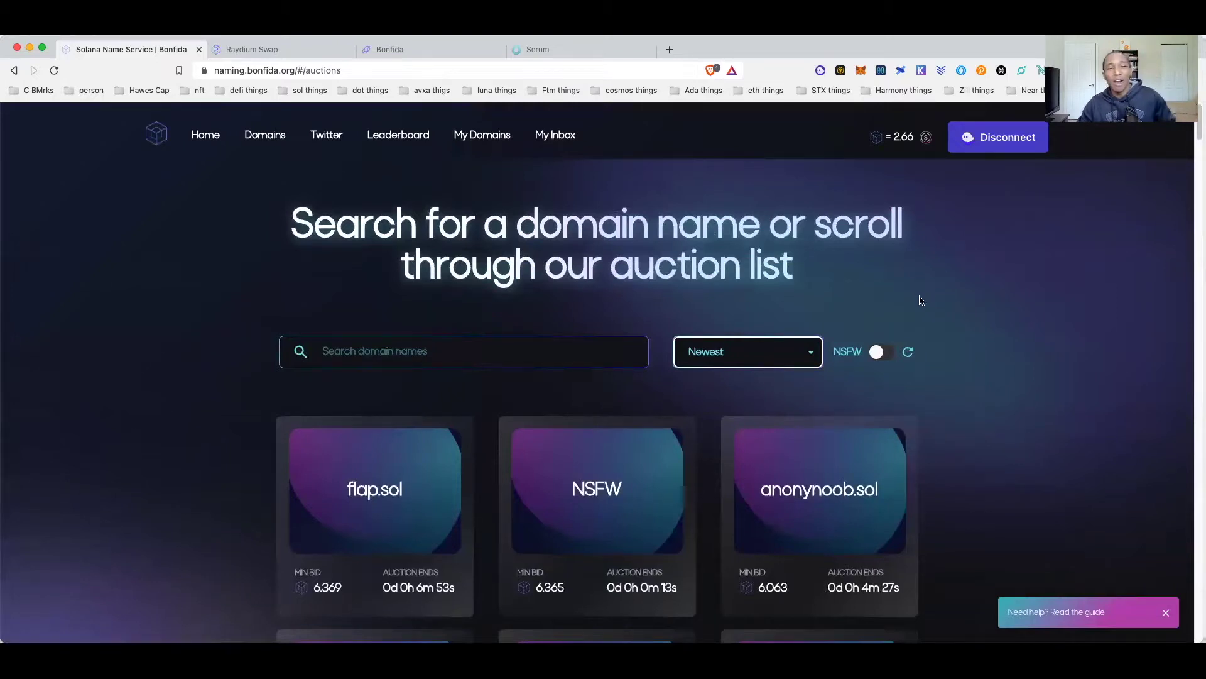
scroll(1128, 455, "down", 3)
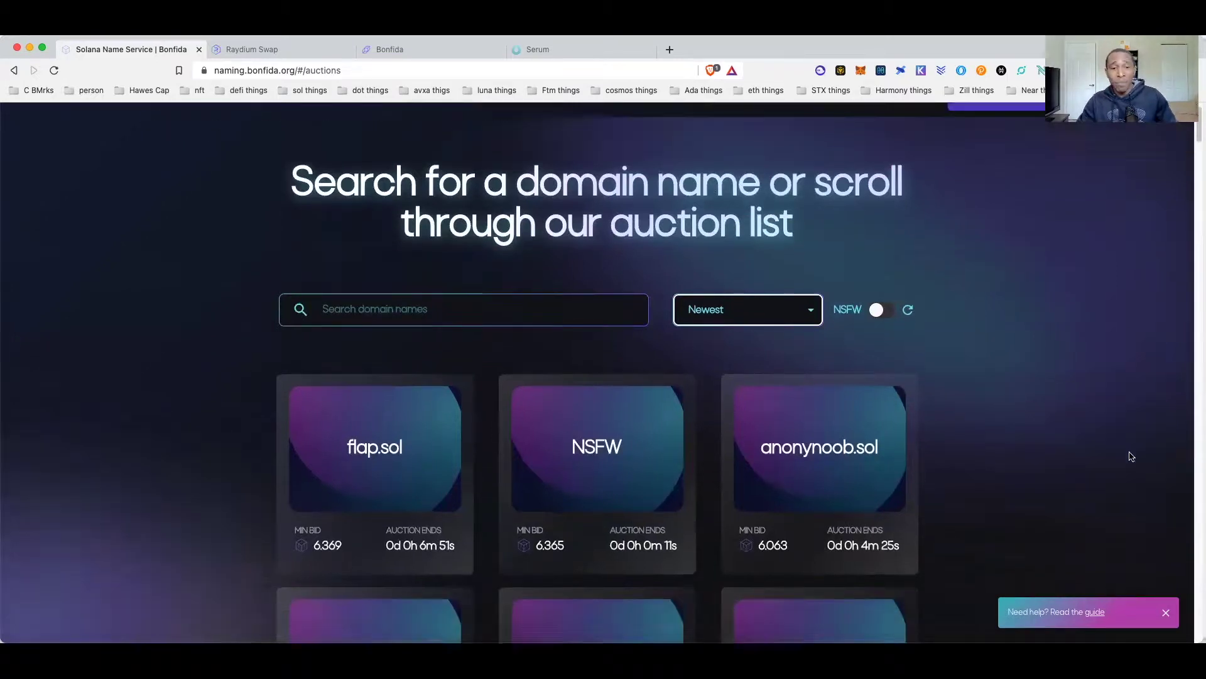